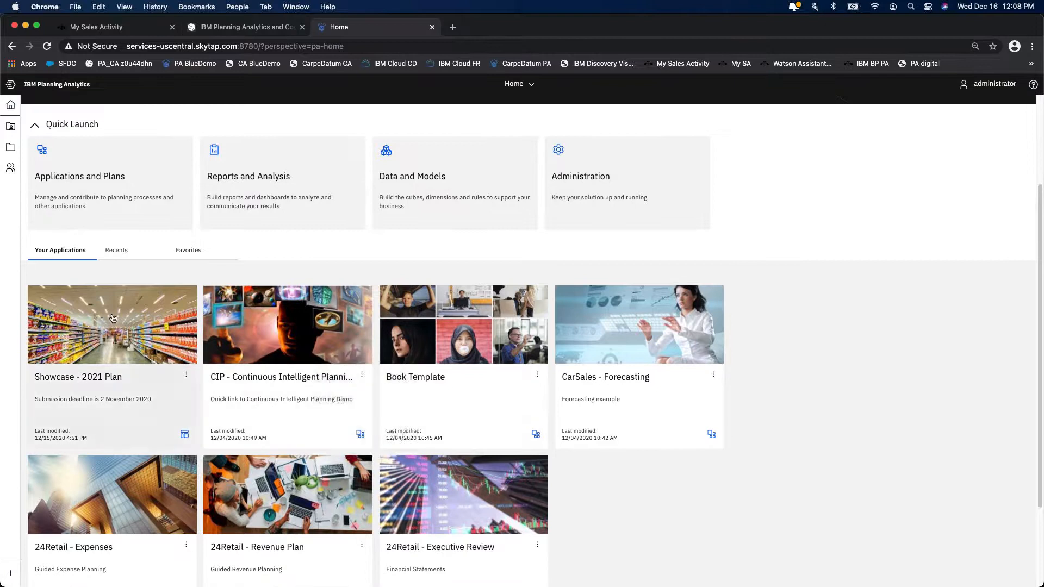
- Open the Showcase - 2021 Plan and review its planning steps and announcements
scroll(822, 453, up, 3)
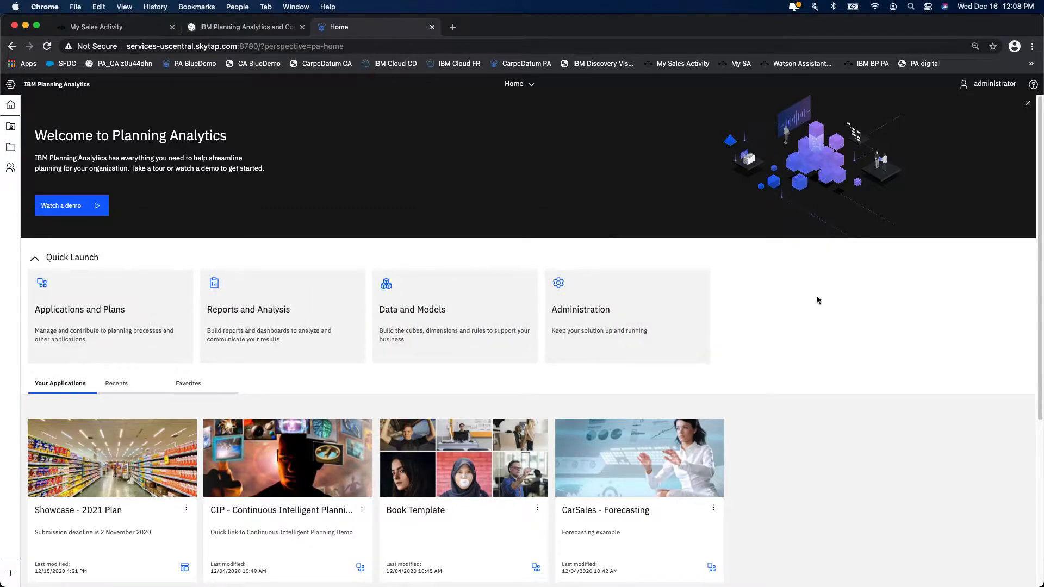
scroll(817, 295, down, 2)
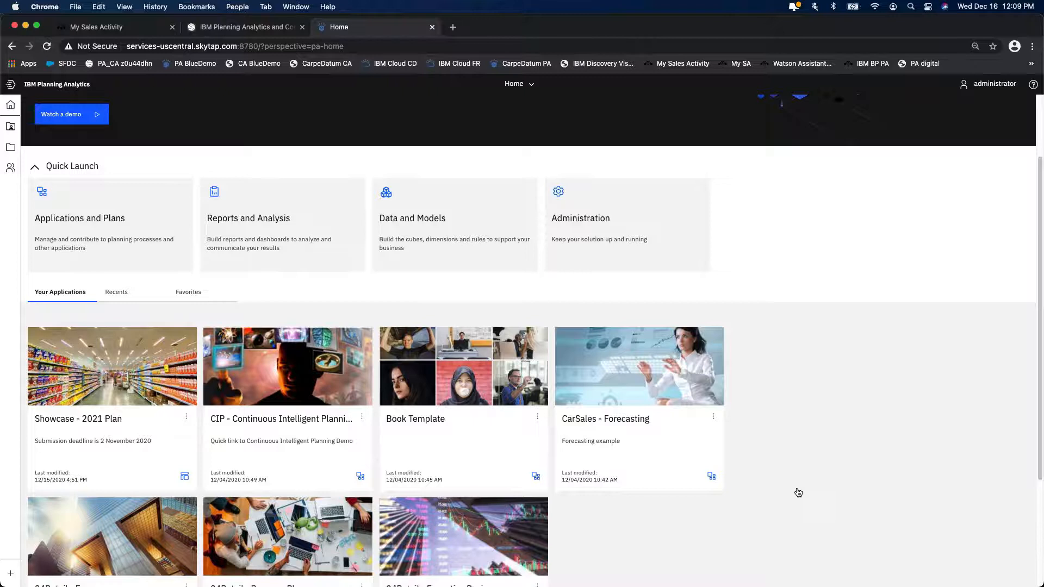
click(105, 405)
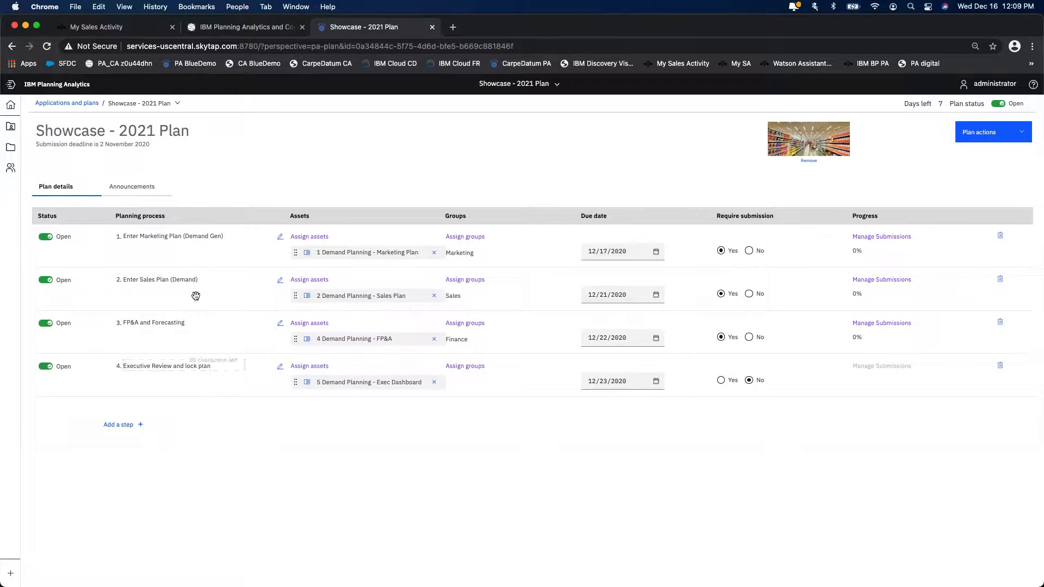
click(150, 238)
click(145, 190)
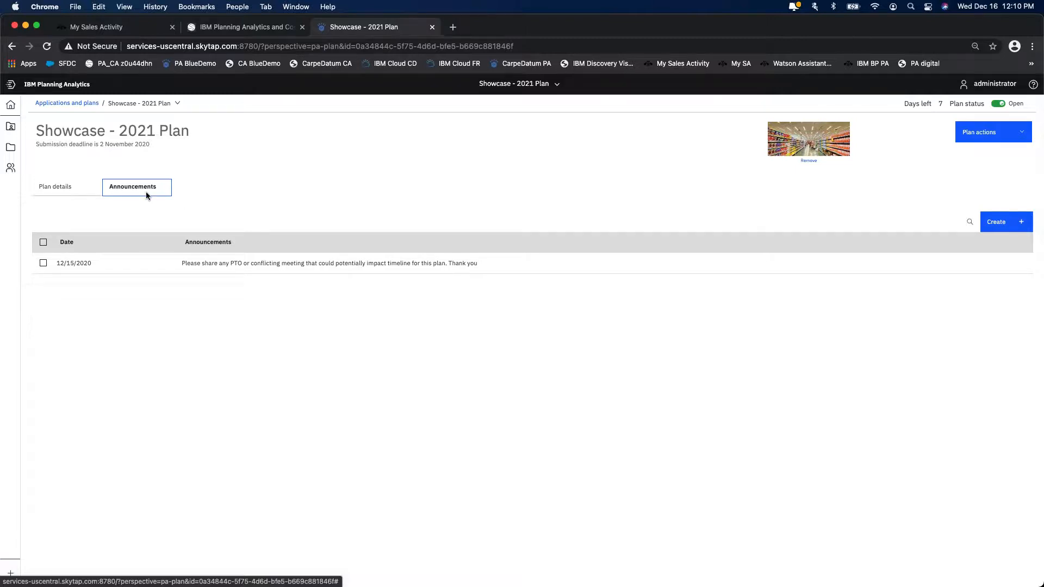
click(56, 188)
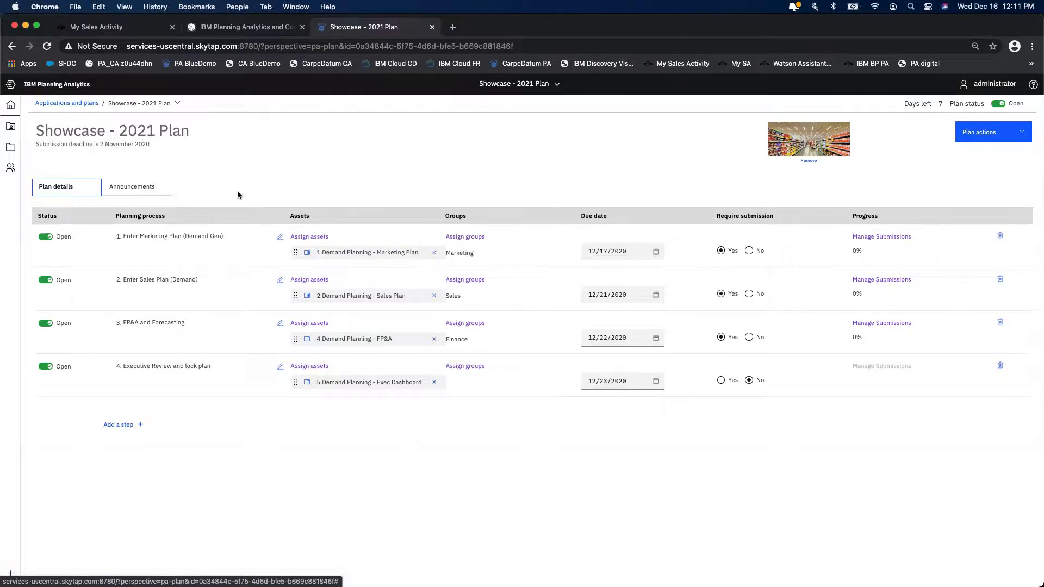
- Open the CIP - Continuous Intelligent Planning application from the applications and plans list and add a second section
click(66, 105)
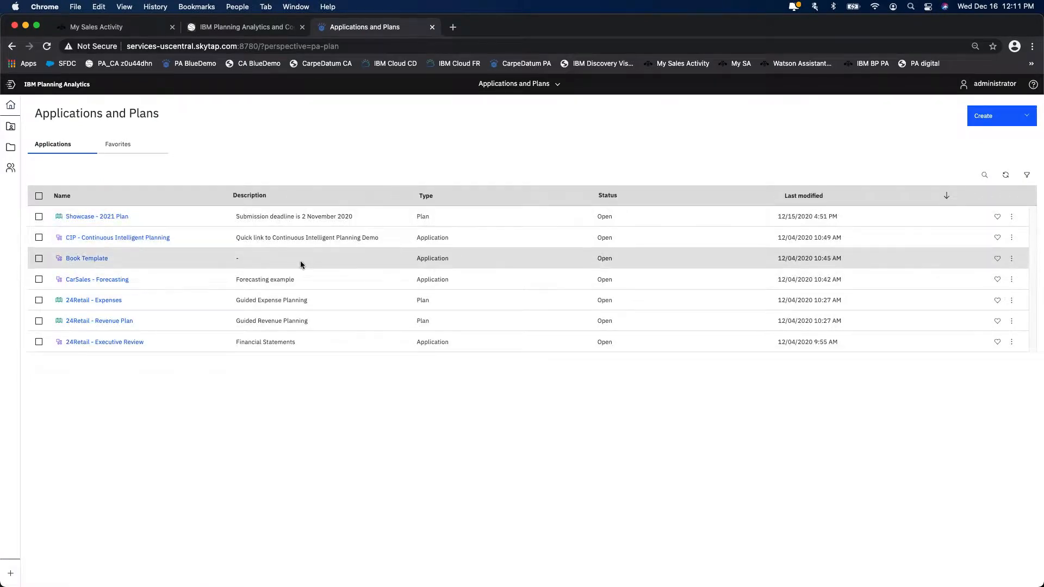
click(109, 238)
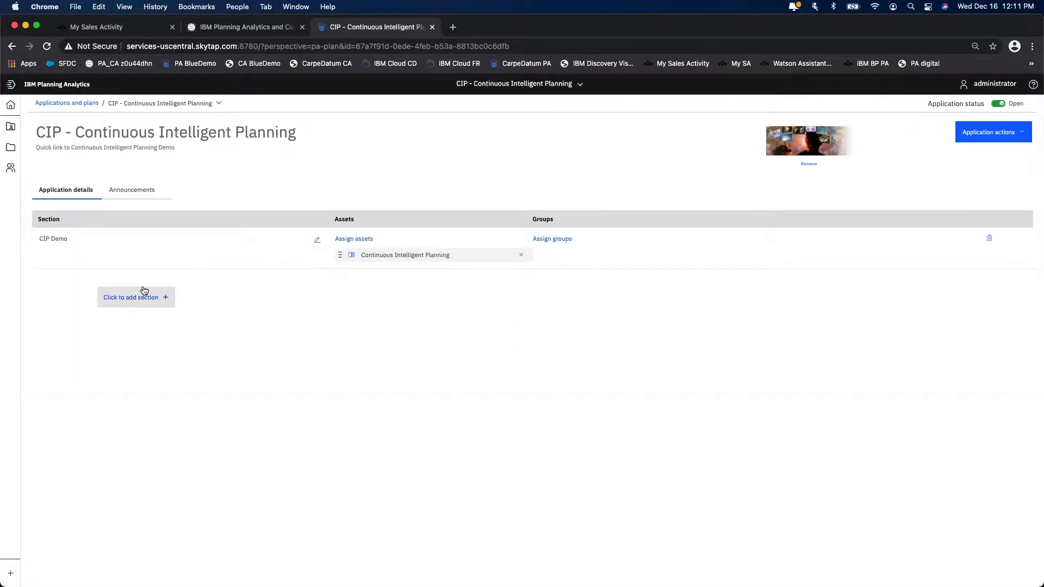
click(115, 295)
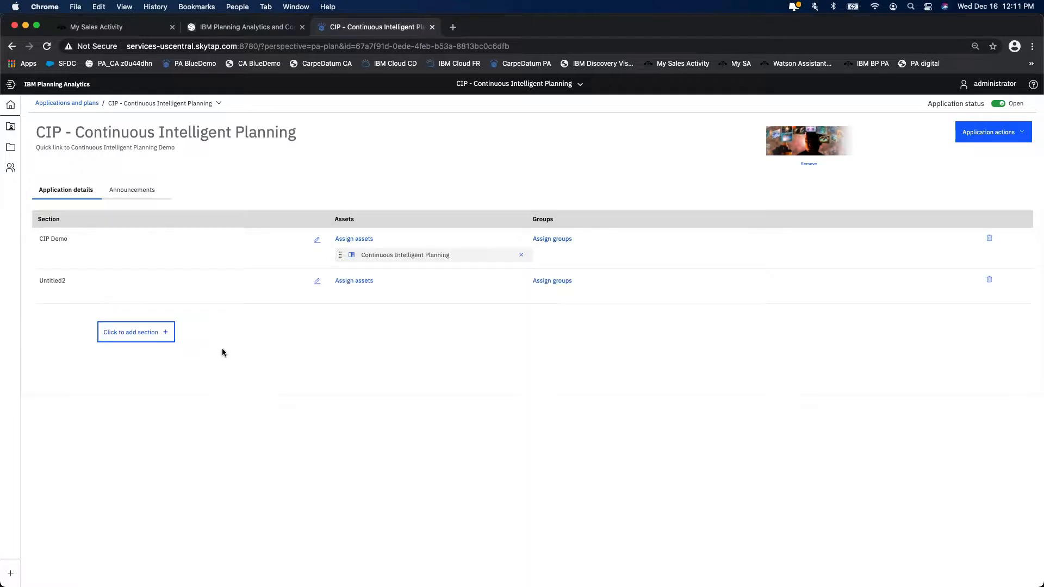
- Assign the HOL Marketing Promotion Plan asset to the new section and refresh the application's permissions
click(367, 284)
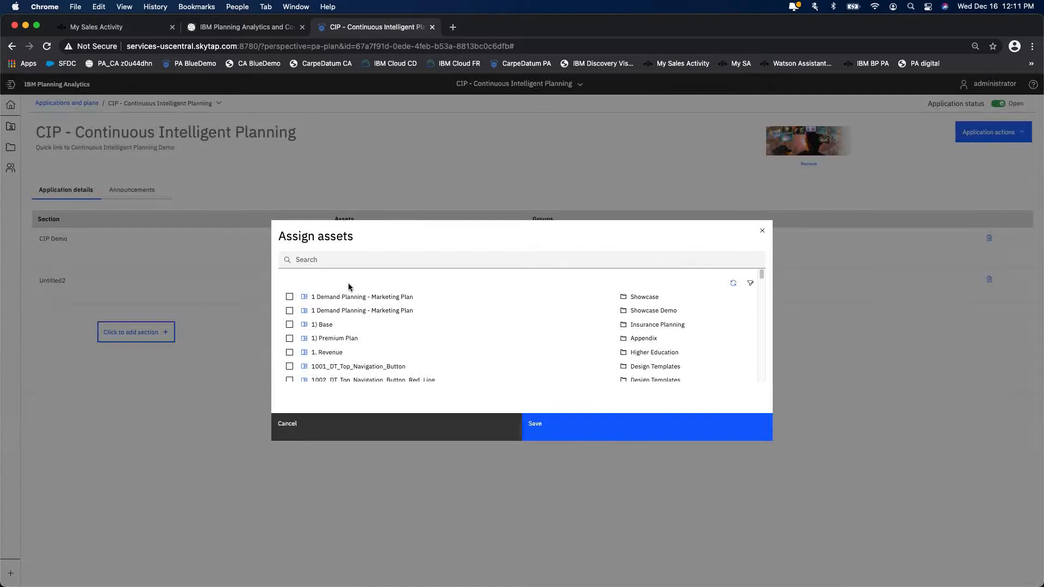
click(325, 261)
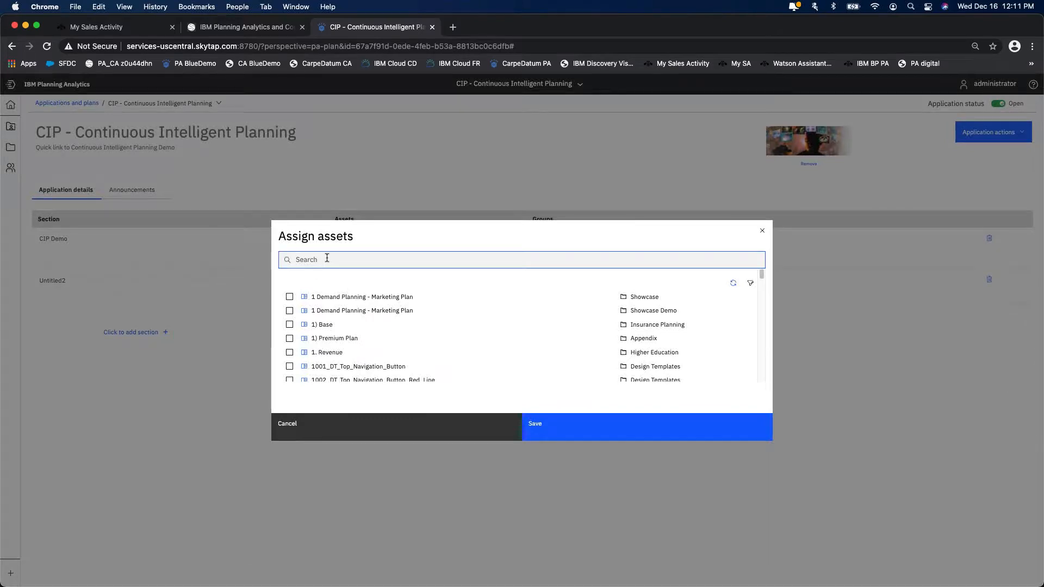
text(marketing)
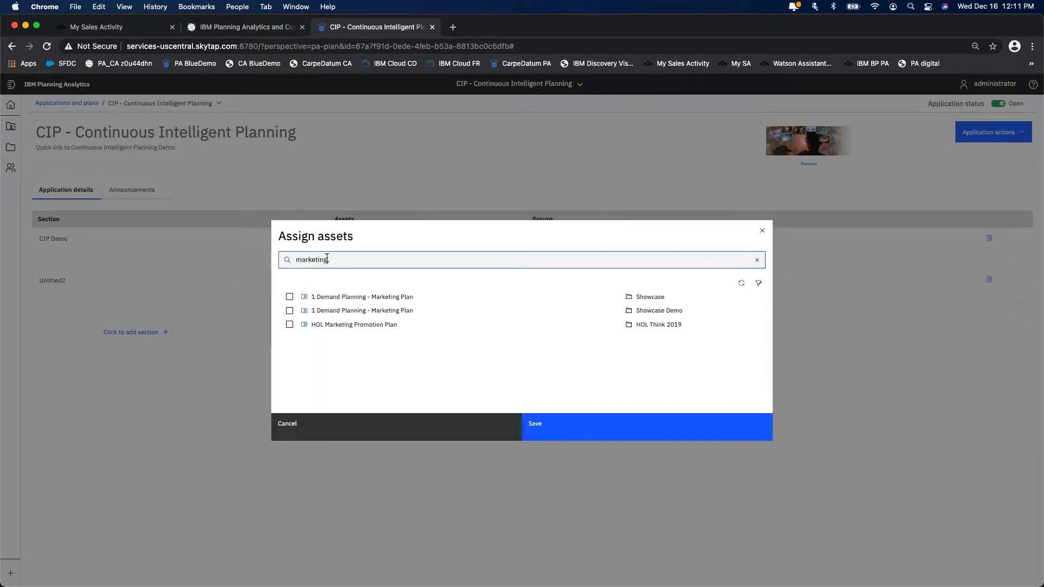
click(289, 324)
click(581, 429)
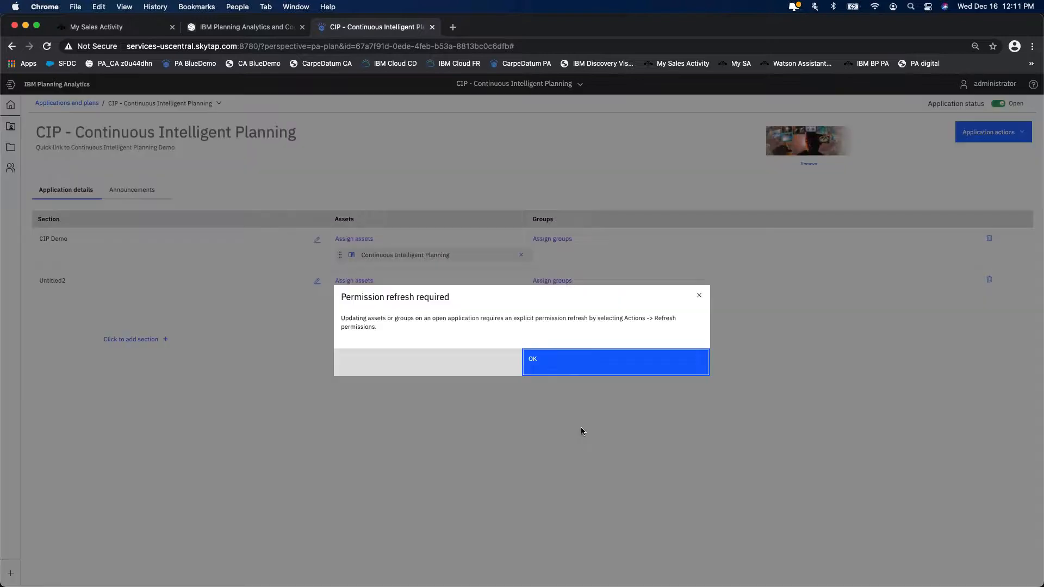
click(576, 368)
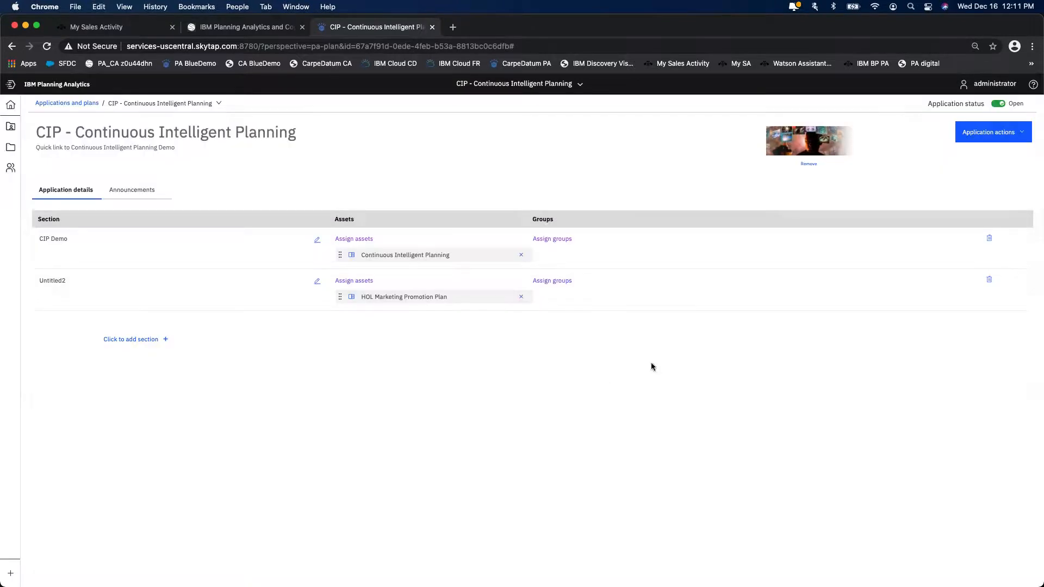
click(991, 135)
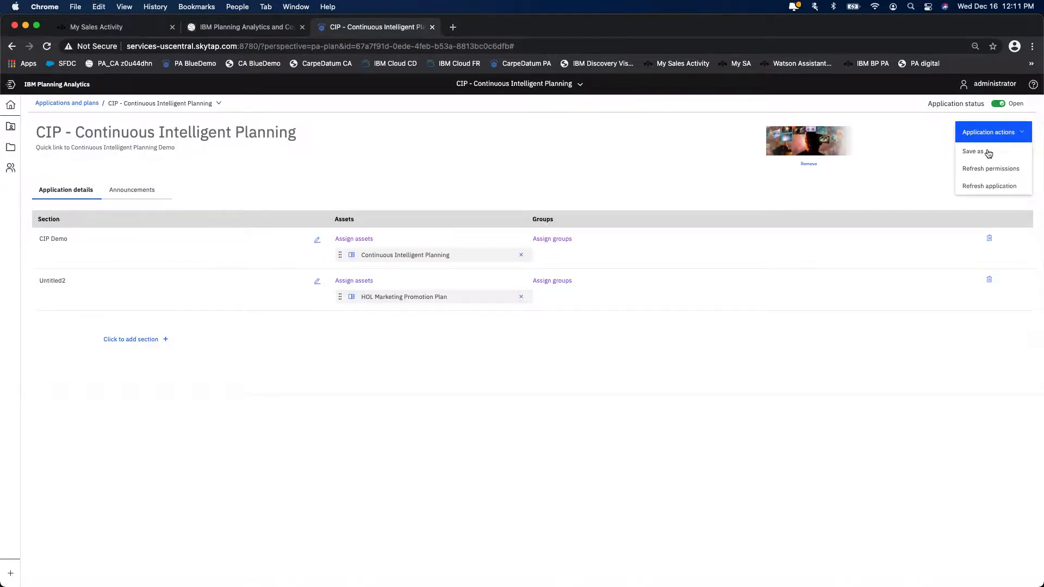
click(987, 168)
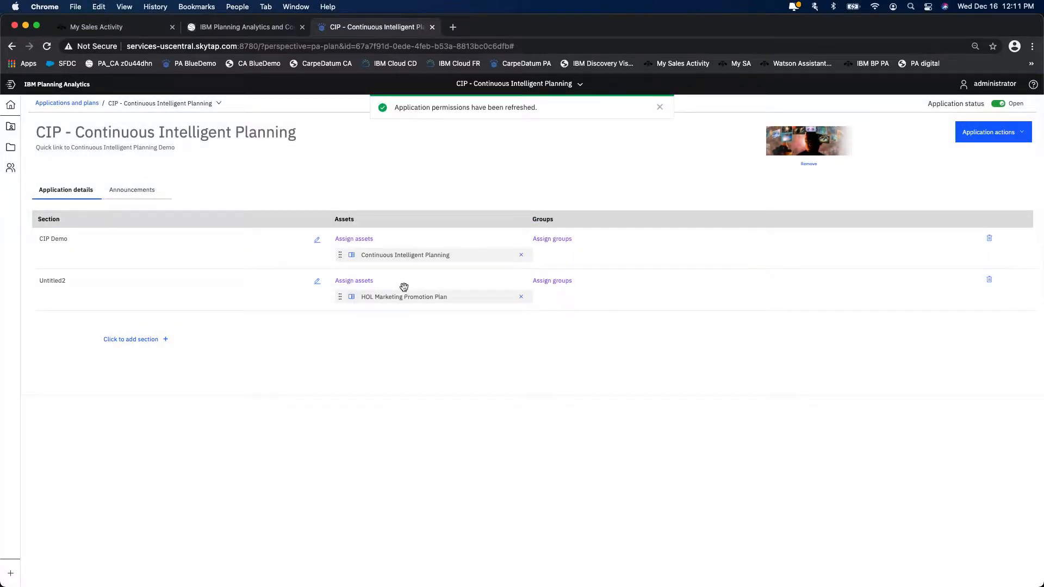
- Review the groups that can be assigned to the second section and check the application's announcements
click(546, 282)
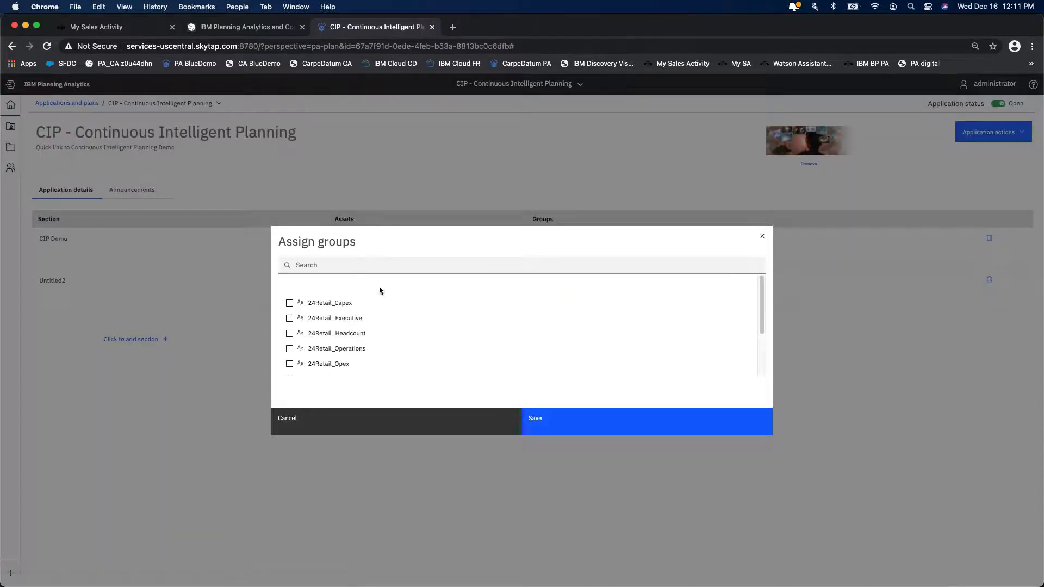
click(334, 417)
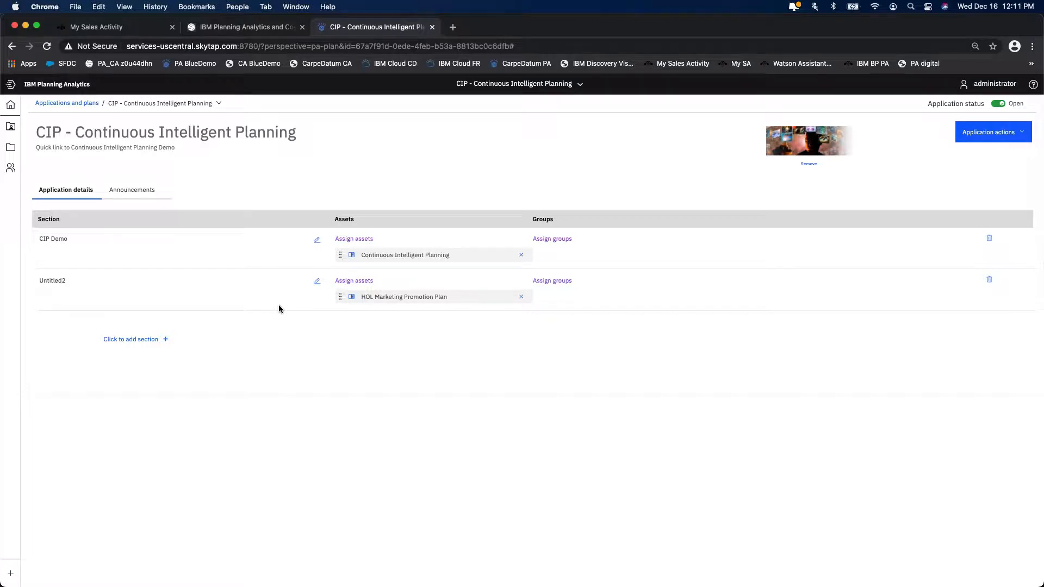
click(144, 191)
click(76, 191)
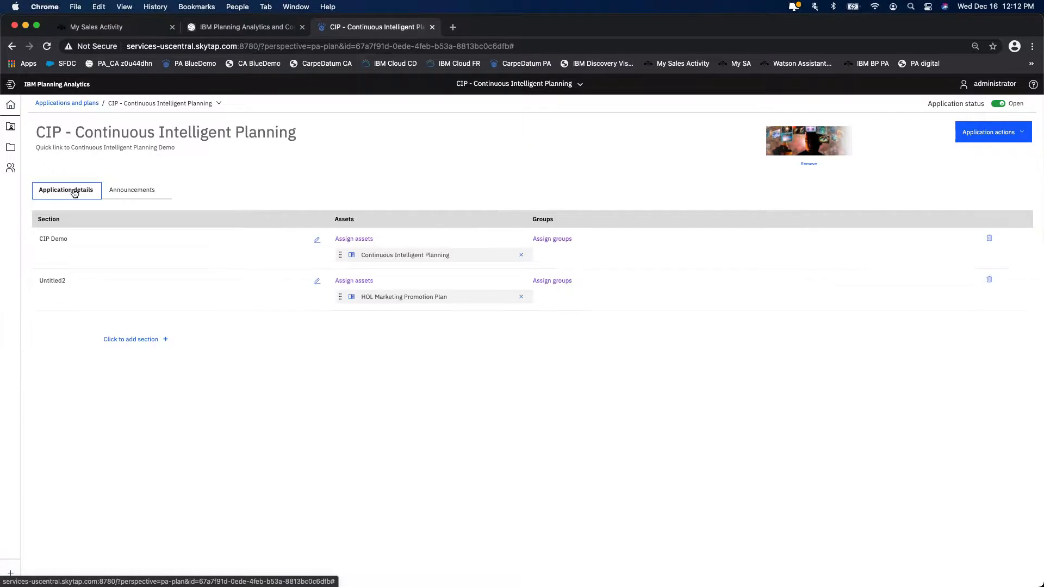
click(999, 136)
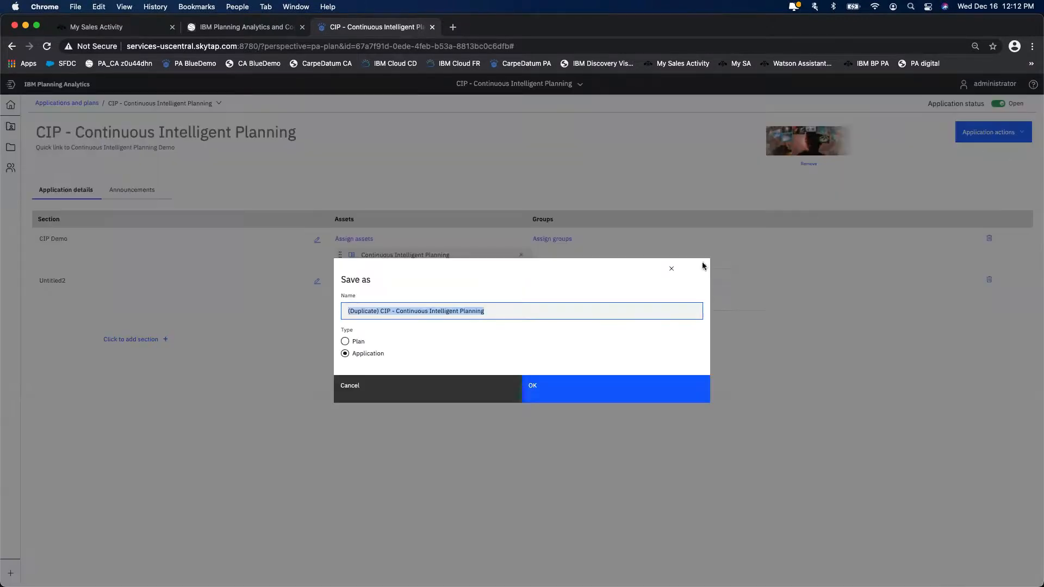
click(344, 341)
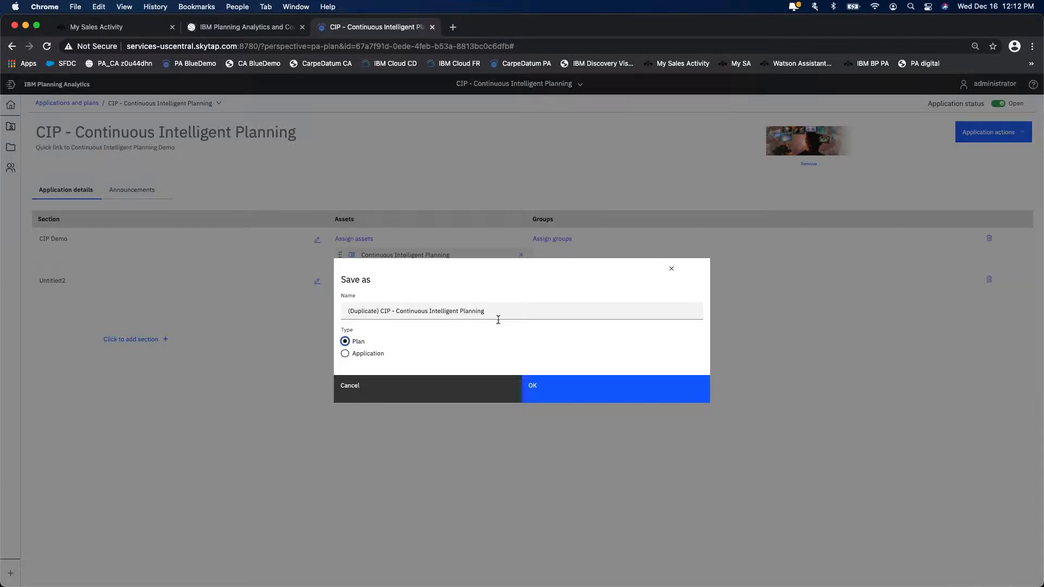
click(442, 396)
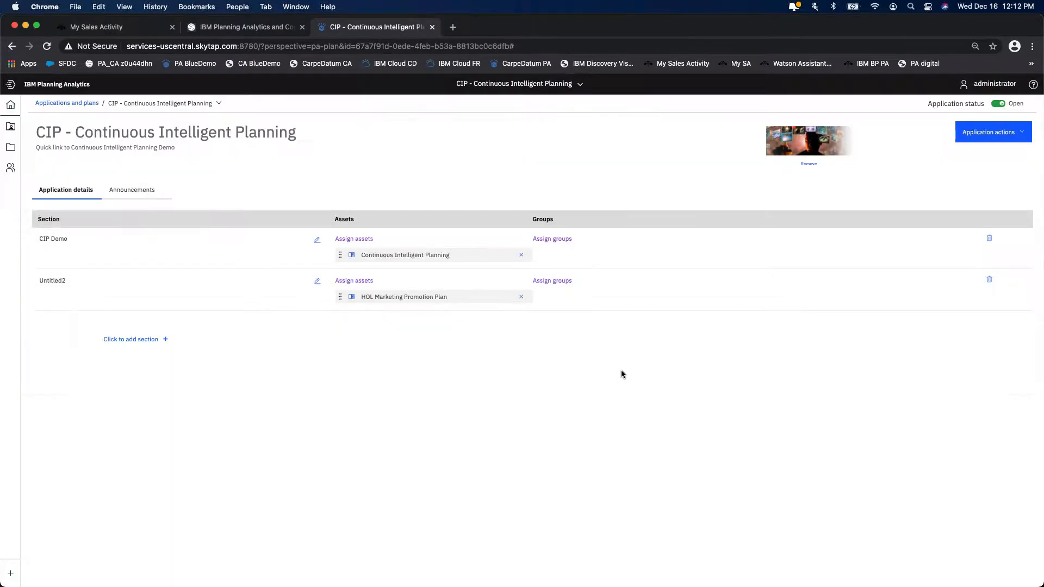
- Return to the Applications and Plans list and create a new plan
click(578, 84)
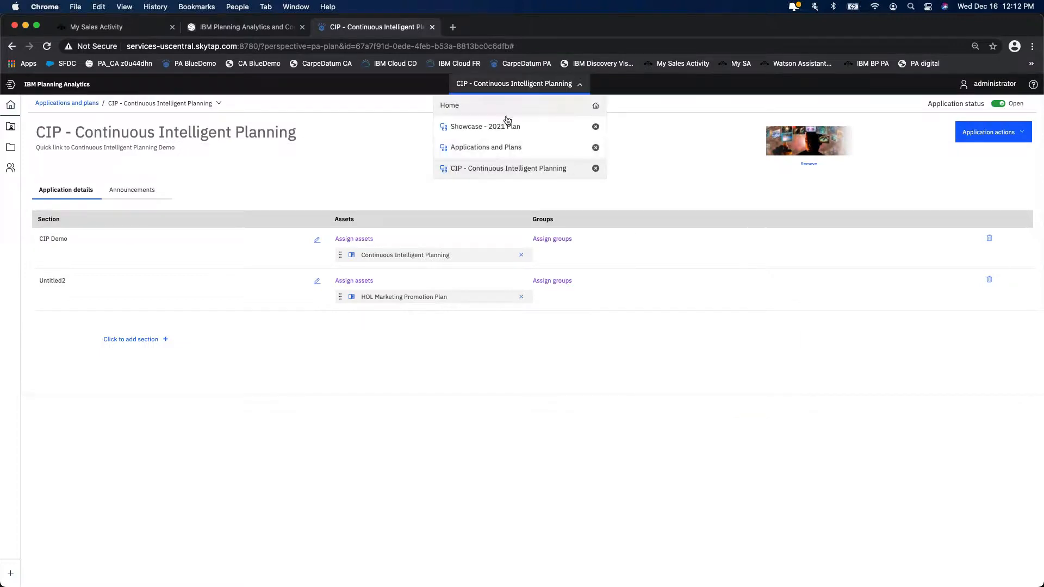
click(495, 148)
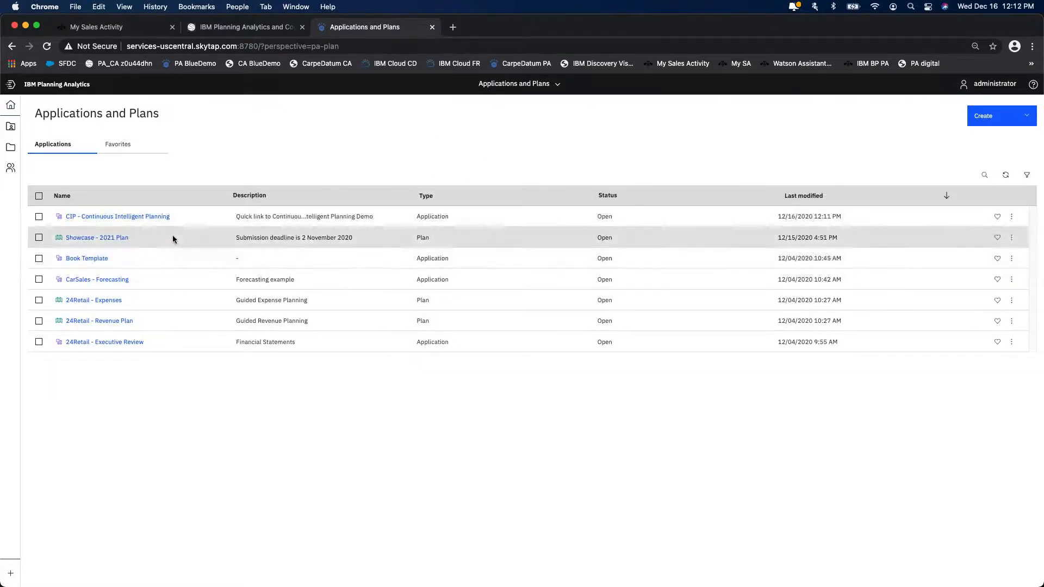
click(989, 119)
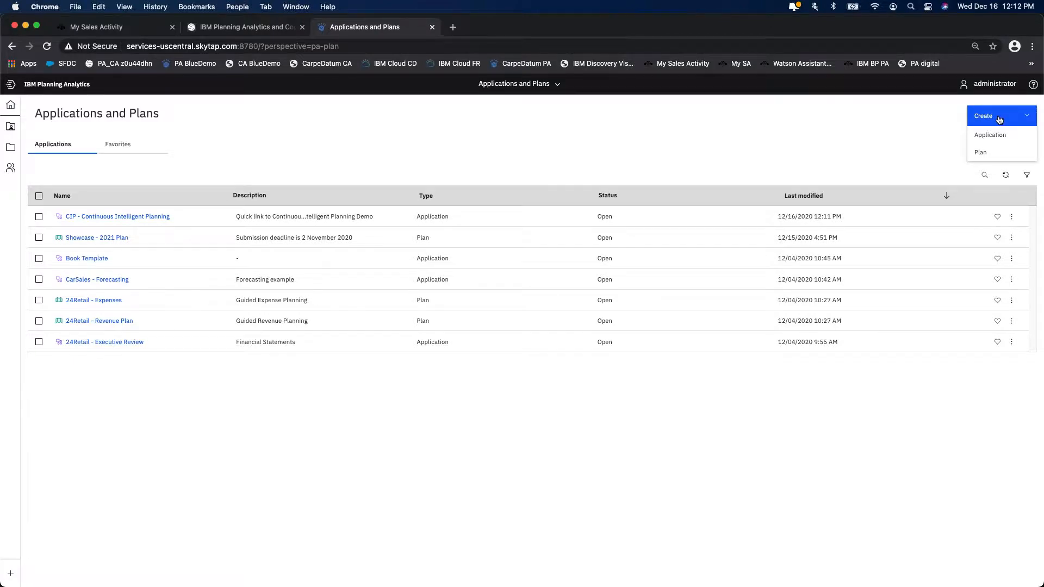
click(929, 123)
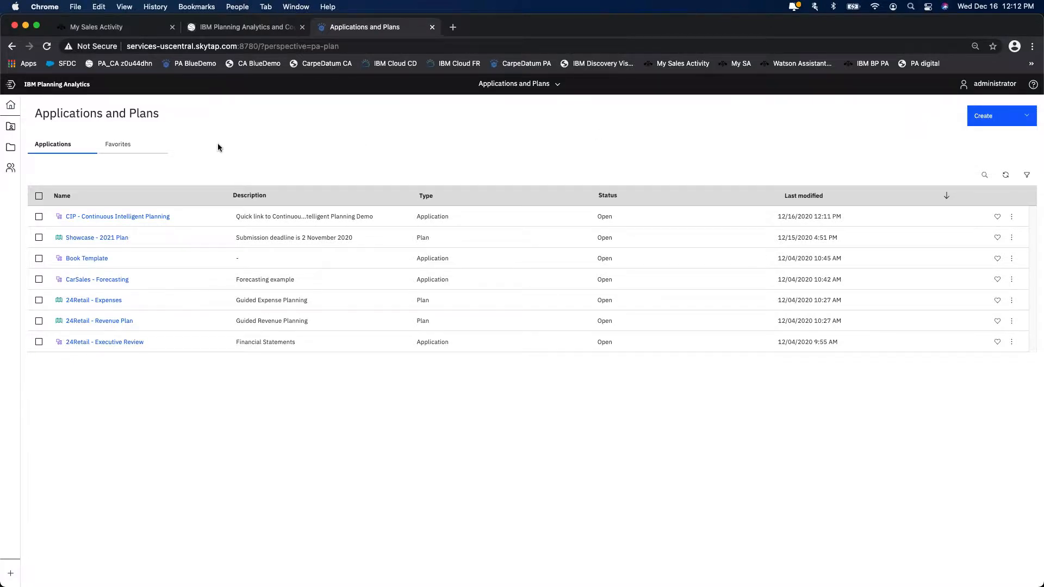
click(1001, 117)
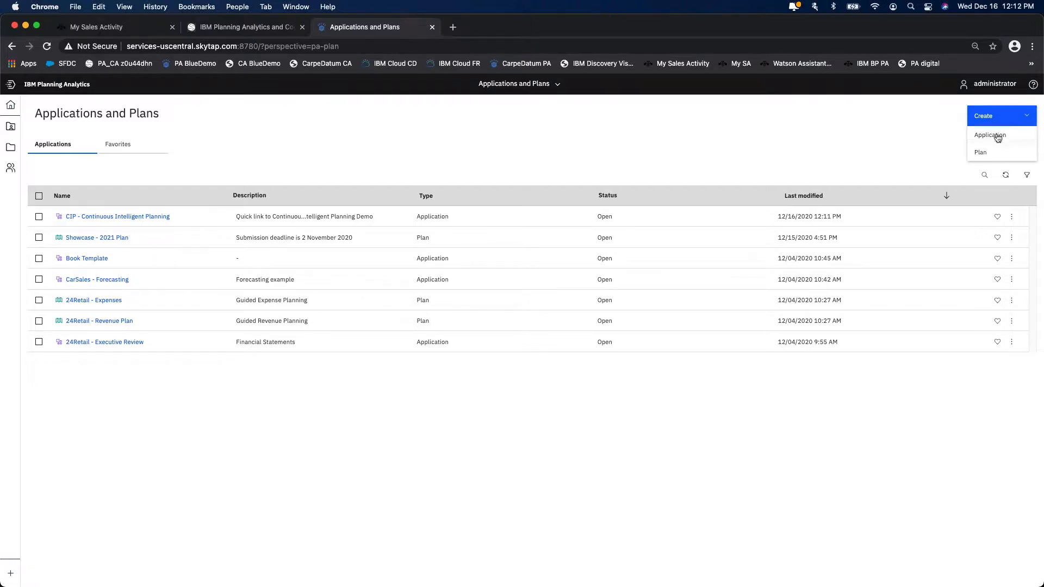
click(990, 153)
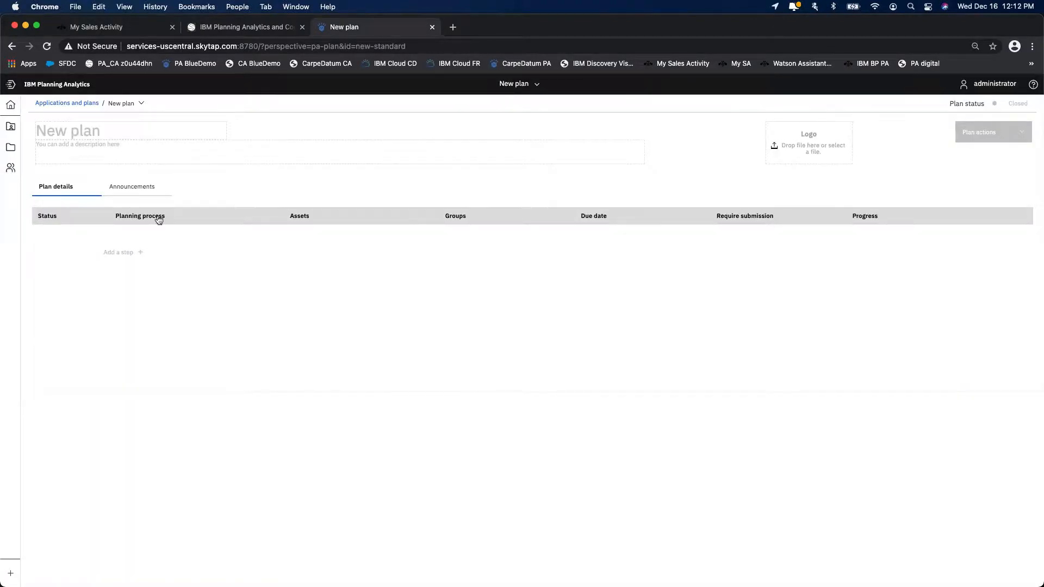
- Name the new plan "Demo Plan"
click(87, 131)
text(Demo PLan)
click(105, 149)
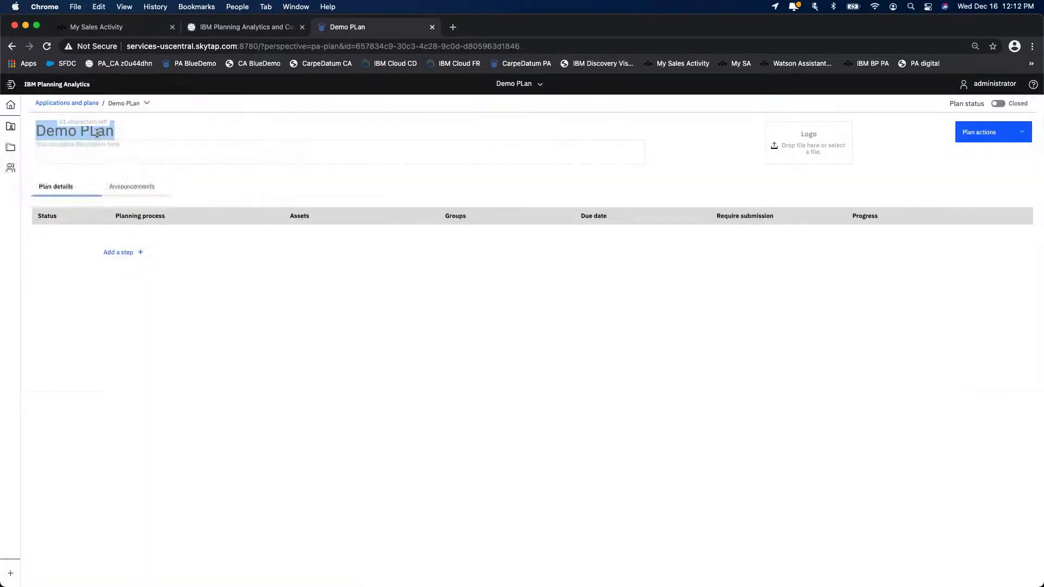
click(99, 130)
key(BackSpace)
text(l)
- Upload the CD JPEG image from the marketing folder as the plan's logo
click(815, 154)
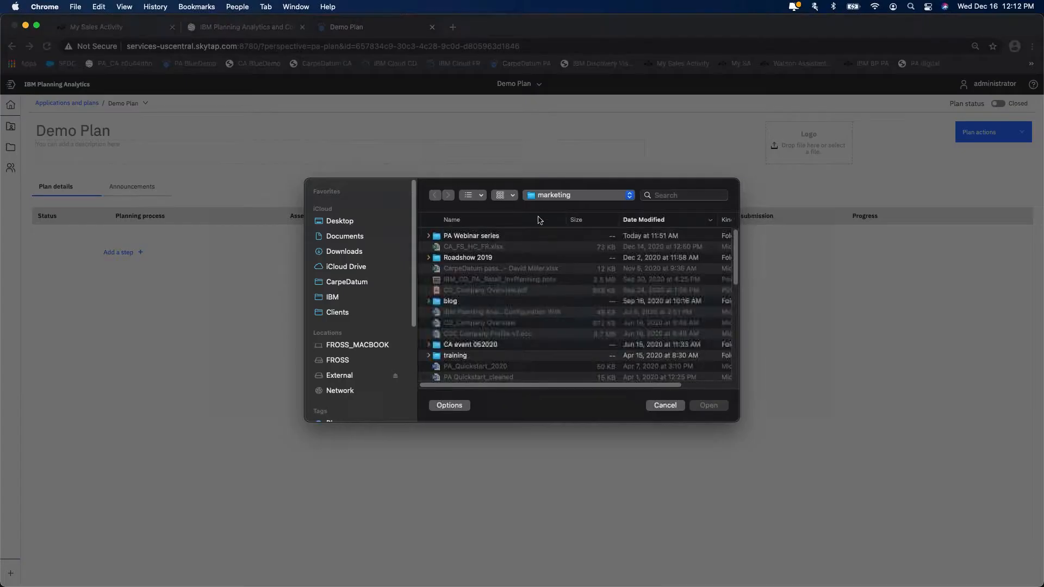
scroll(486, 323, down, 10)
click(663, 358)
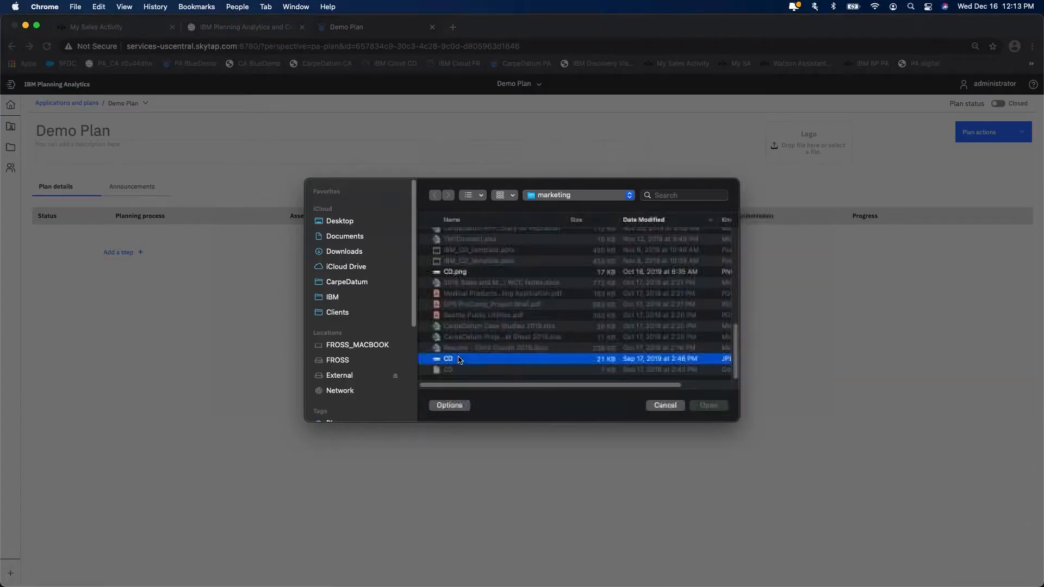
click(705, 406)
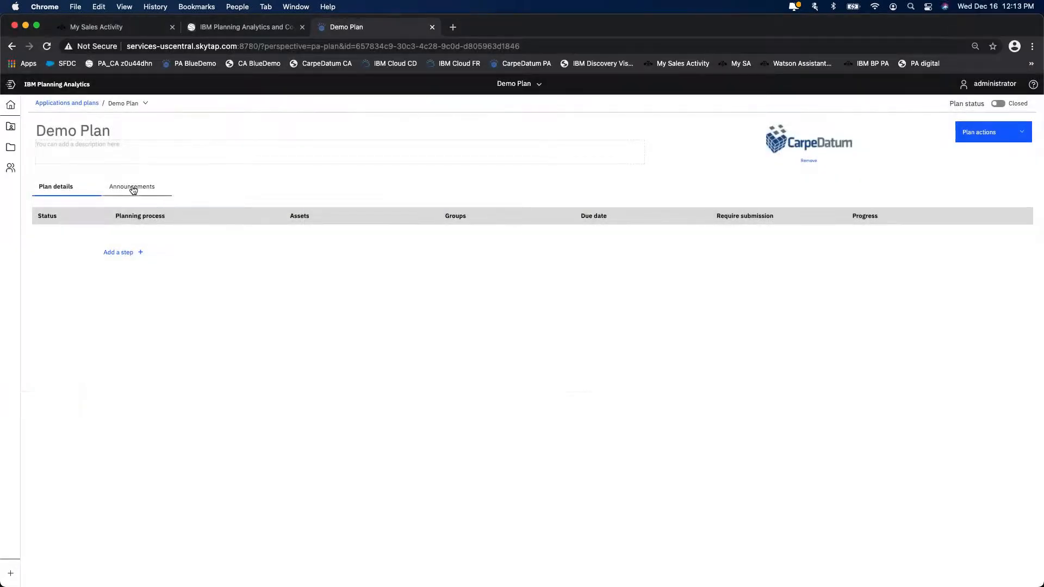
- Add a first step to the plan details and name it "Enter marketing Budget"
click(133, 189)
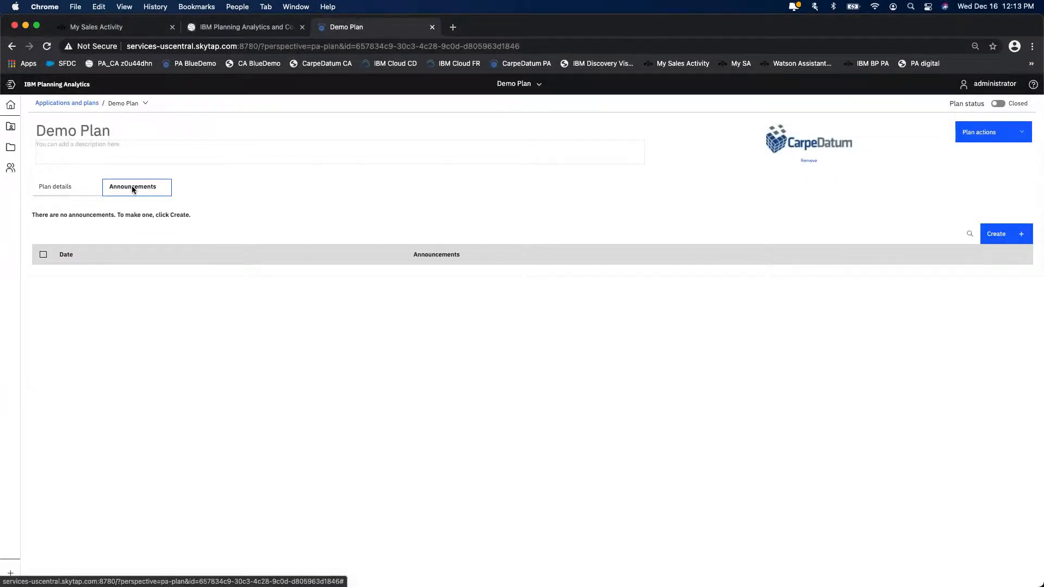
click(66, 188)
click(122, 253)
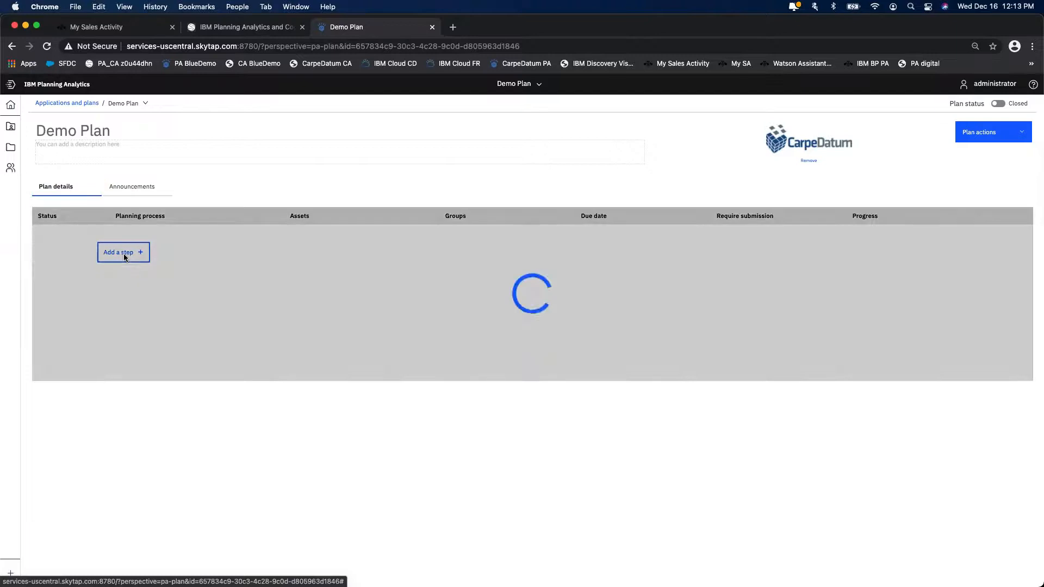
click(138, 235)
text(Enter marketing Budget)
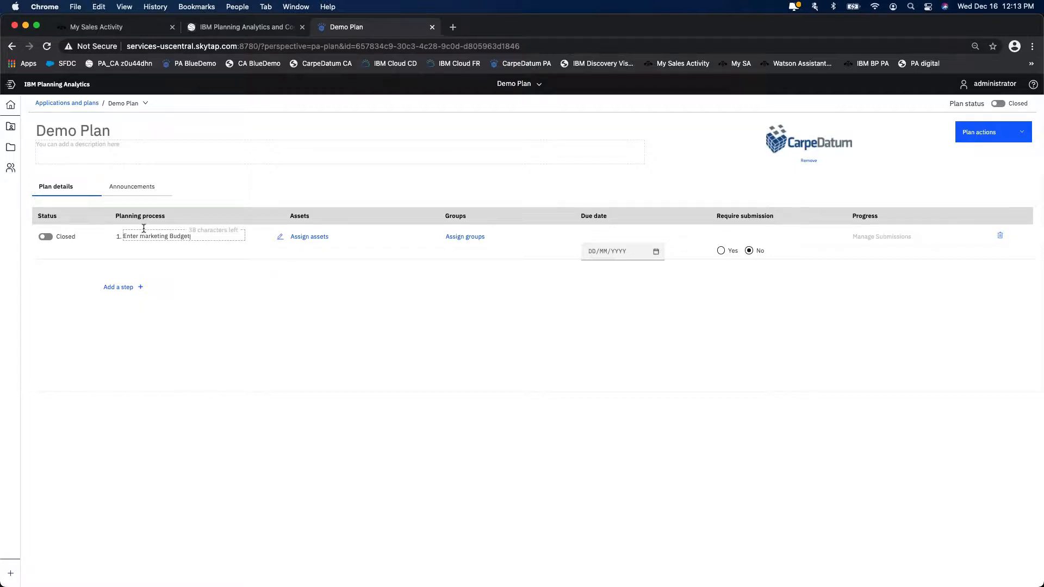
click(221, 298)
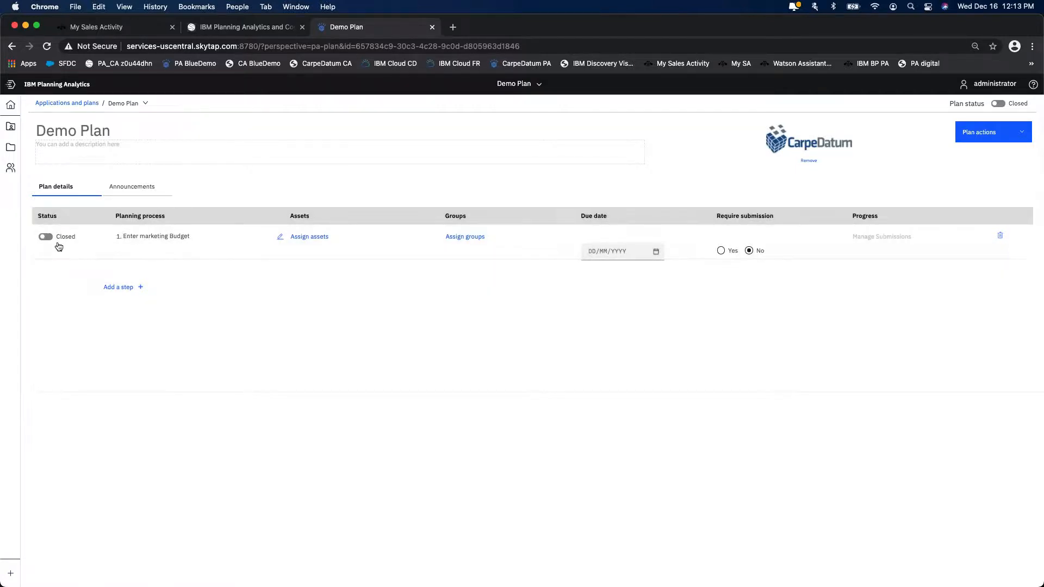
- Assign the "1 Demand Planning - Marketing Plan" asset to the "Enter marketing Budget" step
click(309, 237)
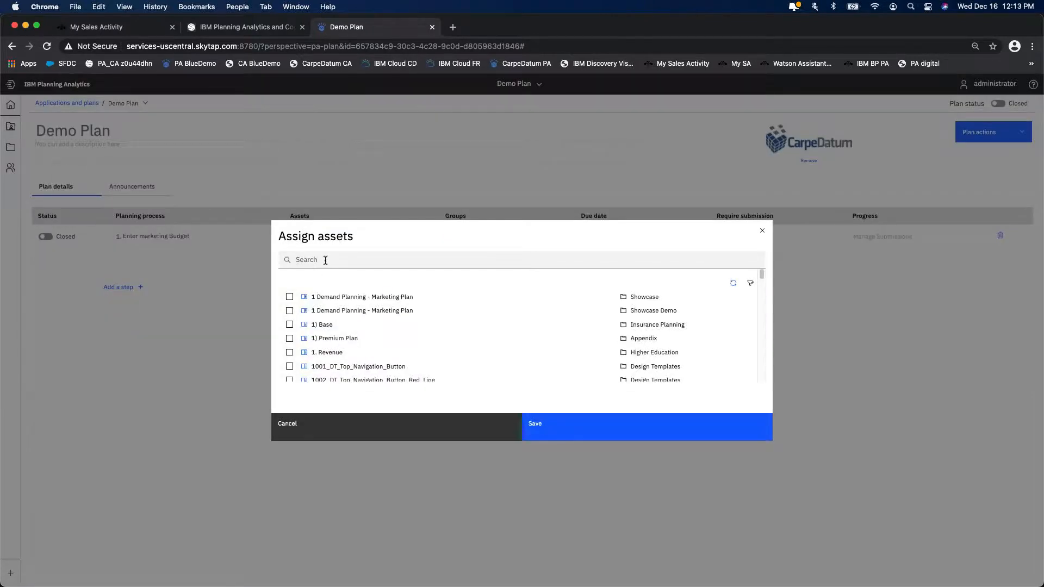
click(325, 260)
click(290, 311)
click(597, 433)
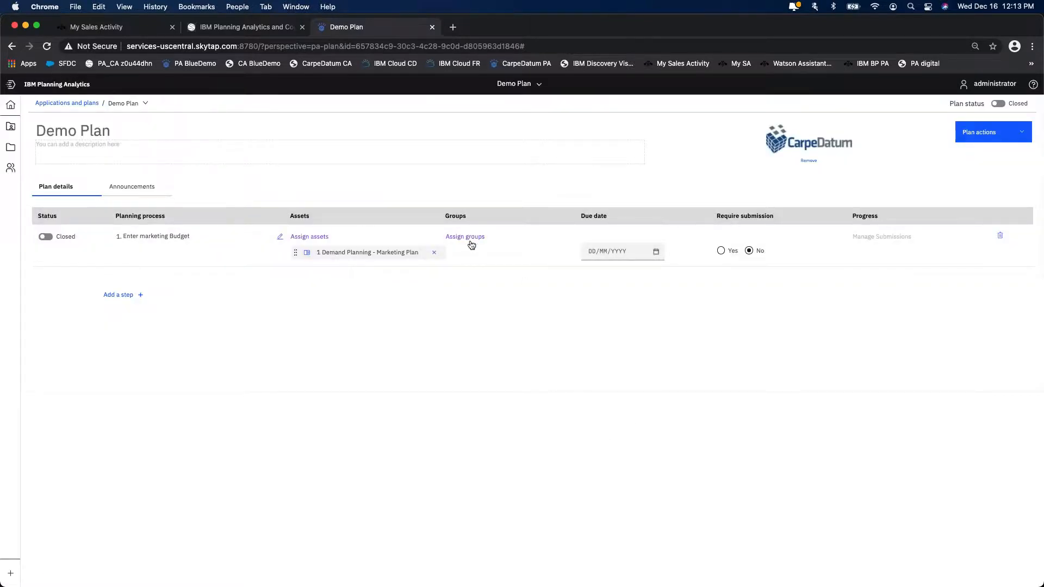
- Assign the Marketing group to the "Enter marketing Budget" step
click(471, 237)
scroll(416, 321, down, 3)
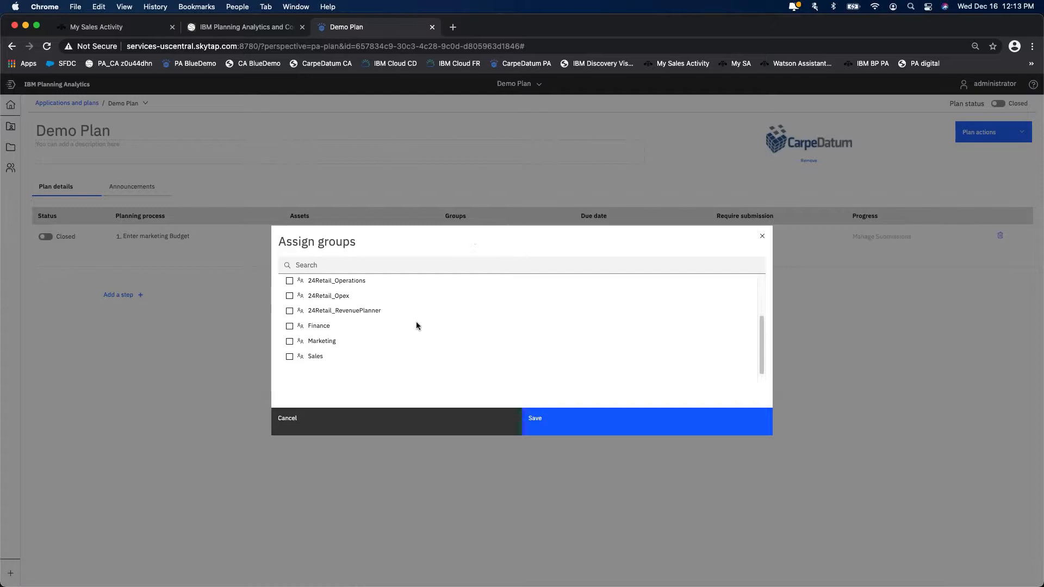
click(289, 341)
click(596, 433)
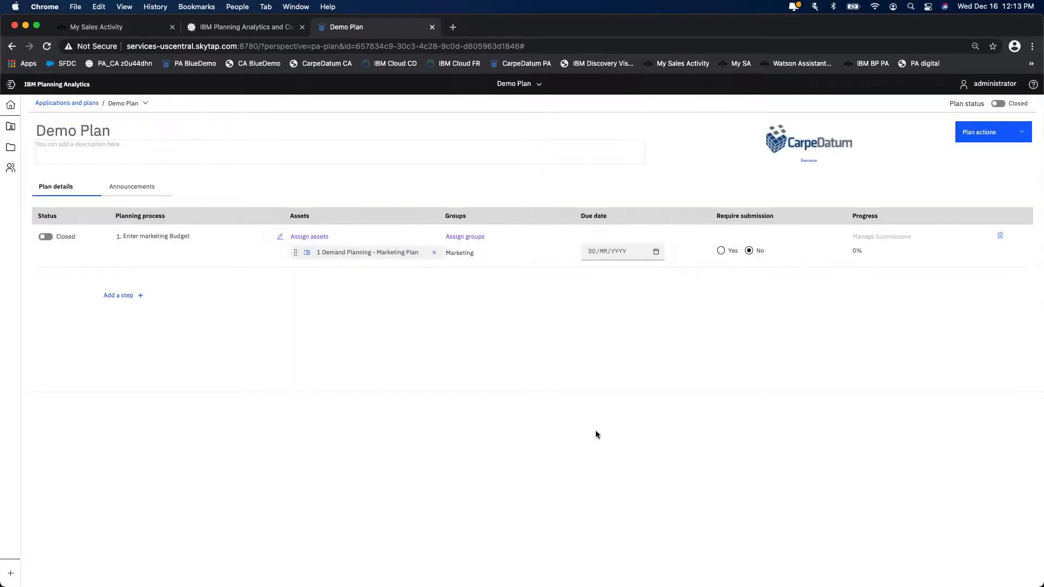
- Configure the "Enter marketing Budget" step with due date 12/22/2020, required submission and Open status
click(656, 252)
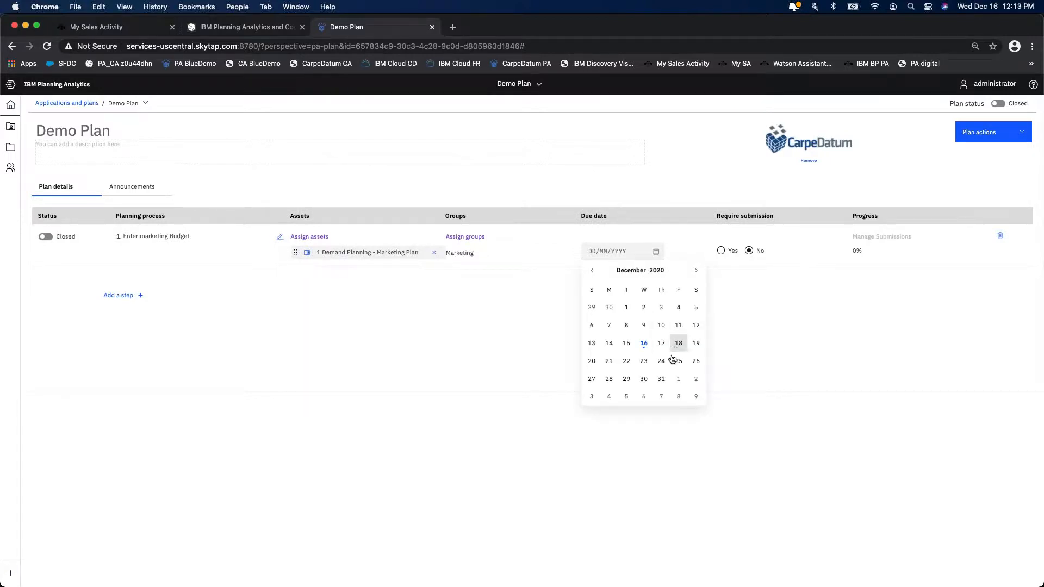
click(620, 362)
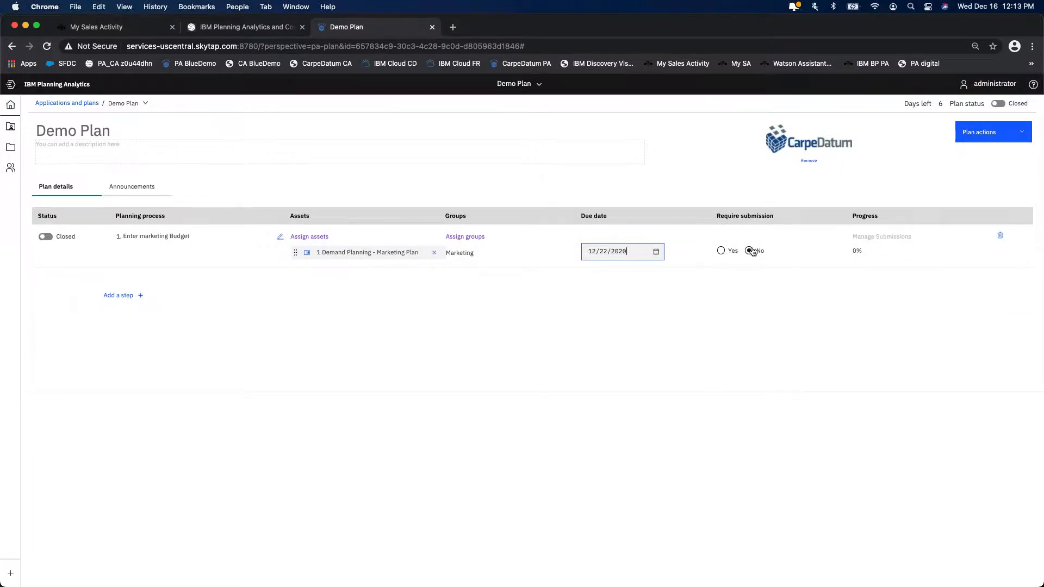
click(721, 250)
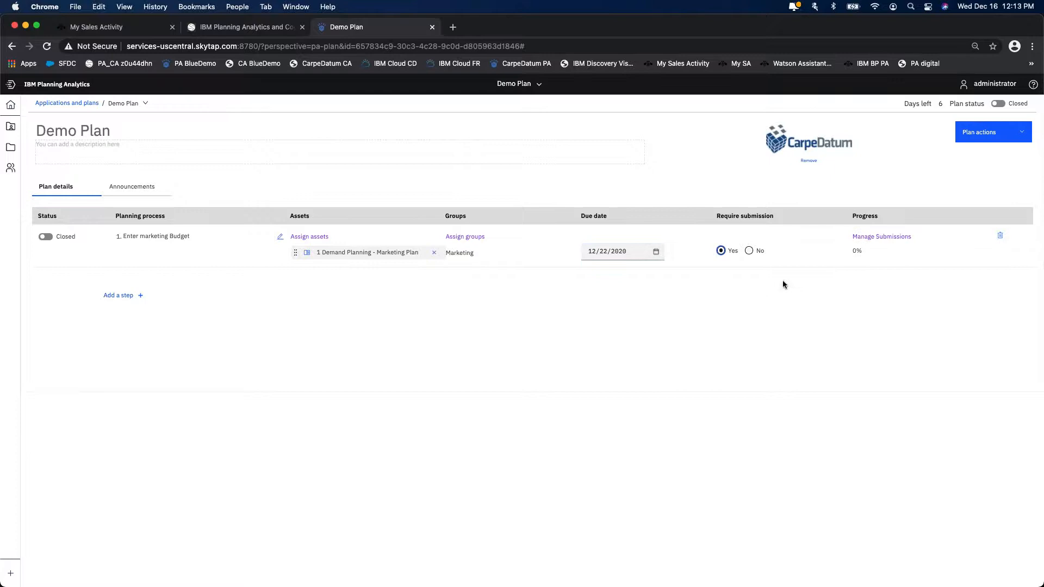
click(51, 242)
- Add a second step to the plan and name it "Enter Demand (sales)"
click(121, 295)
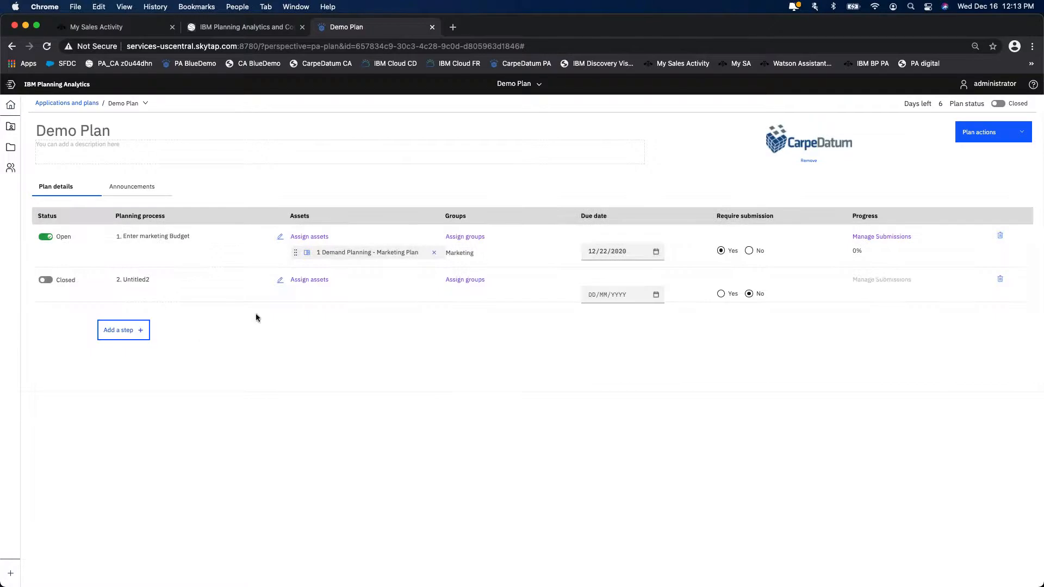
click(138, 279)
text(Enter Demand (sales)
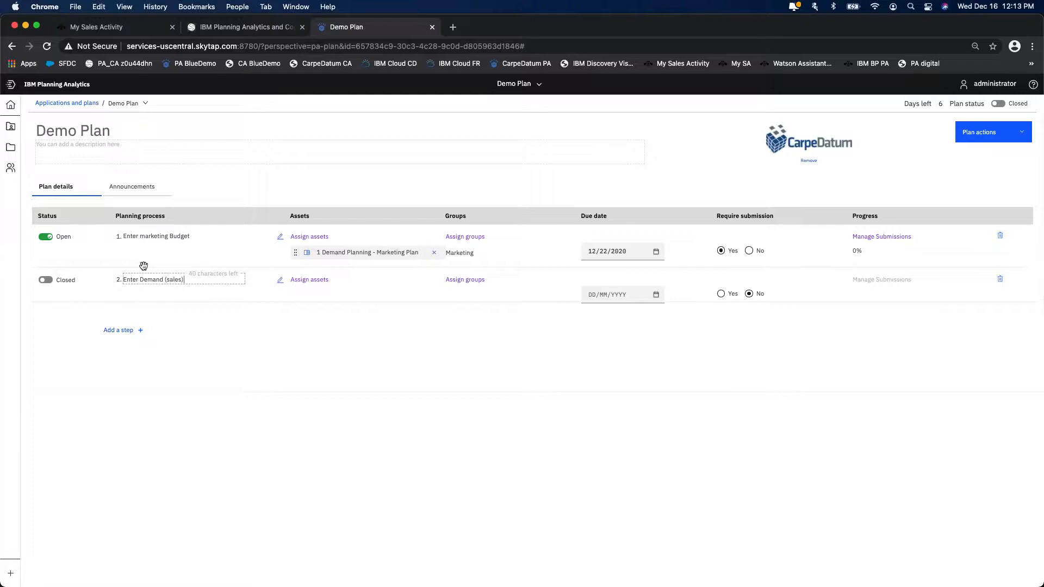
- Search the assets for "demand" and assign "1 Demand Planning - Marketing Plan" from the Showcase Demo folder to the "Enter Demand (sales)" step
click(313, 280)
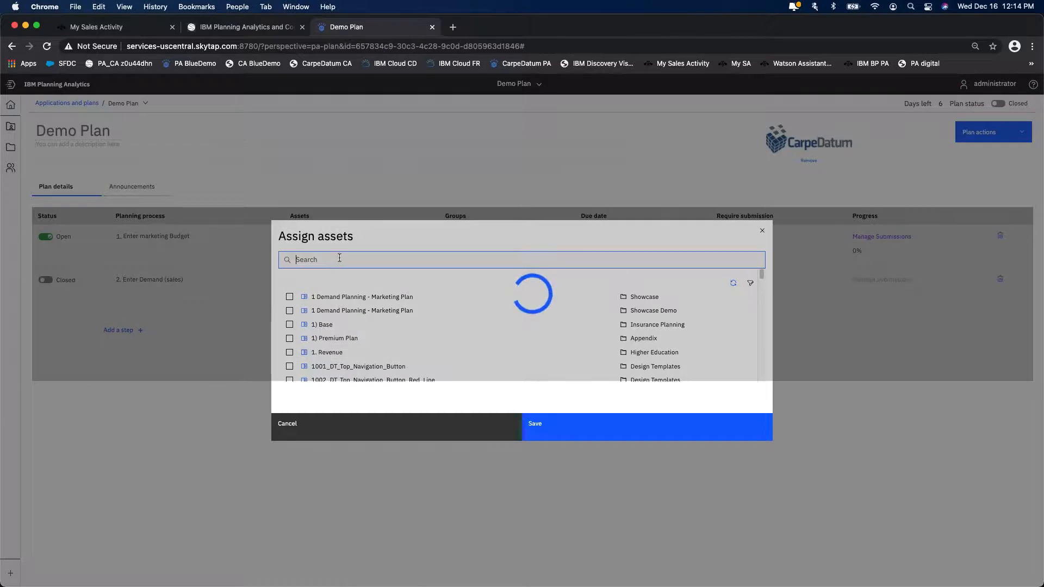
text(salesdem)
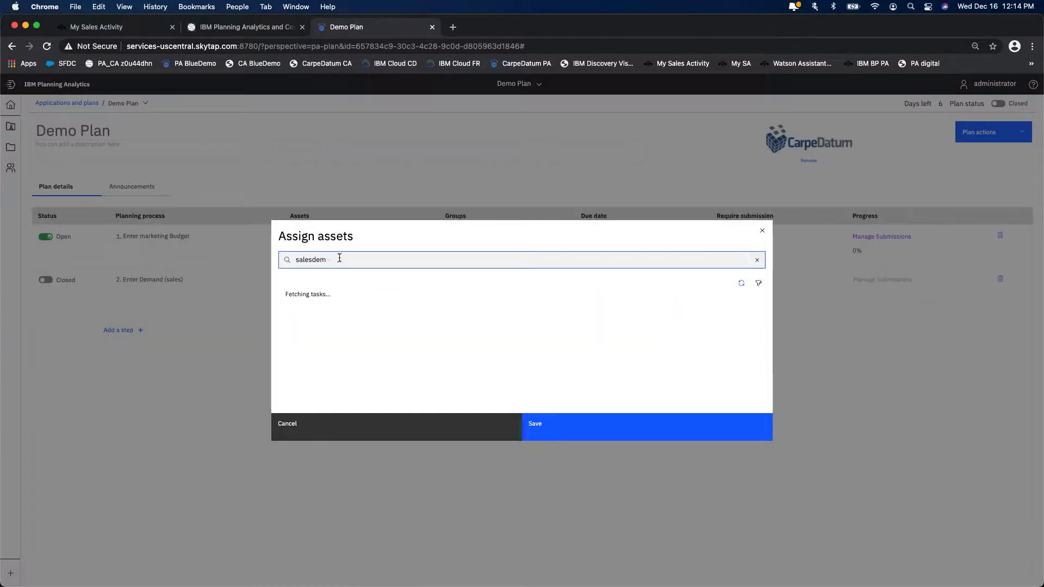
key(BackSpace)
key(BackSpace)
key(BackSpace)
key(BackSpace)
text(demand)
click(289, 311)
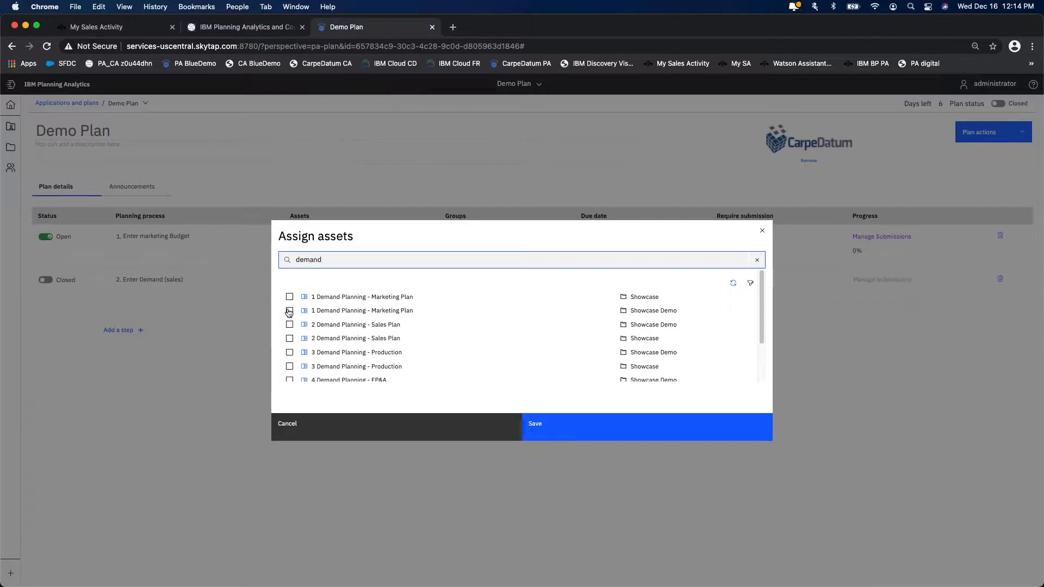
click(627, 429)
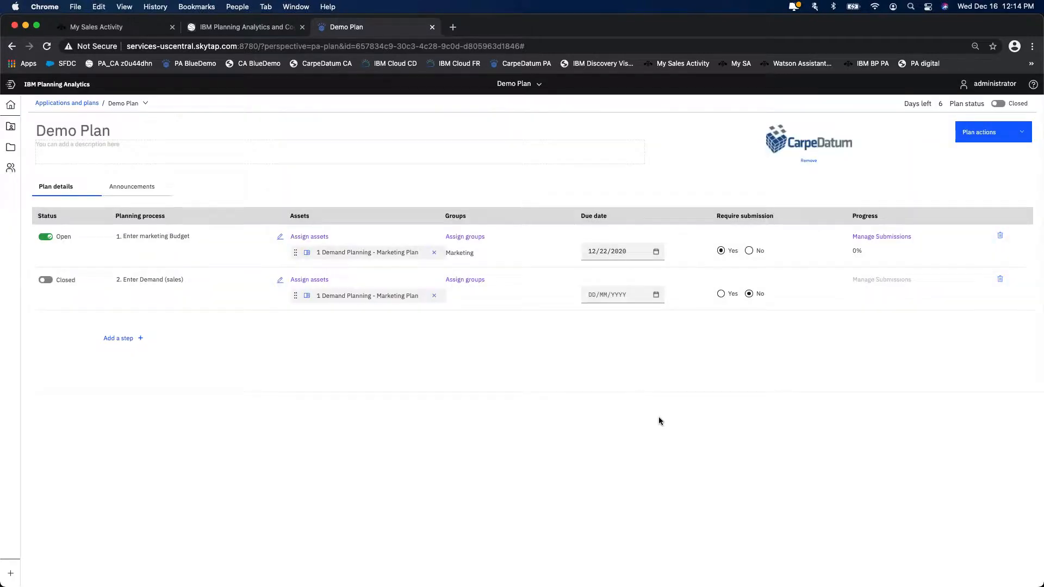
- Assign the Sales group to the "Enter Demand (sales)" step
click(465, 280)
scroll(348, 360, down, 3)
click(289, 348)
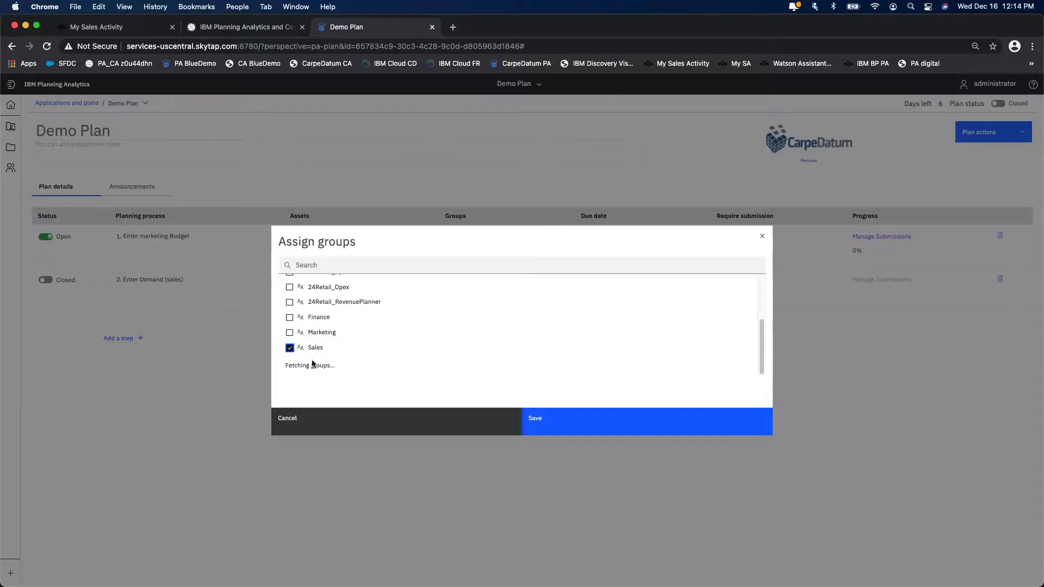
click(577, 415)
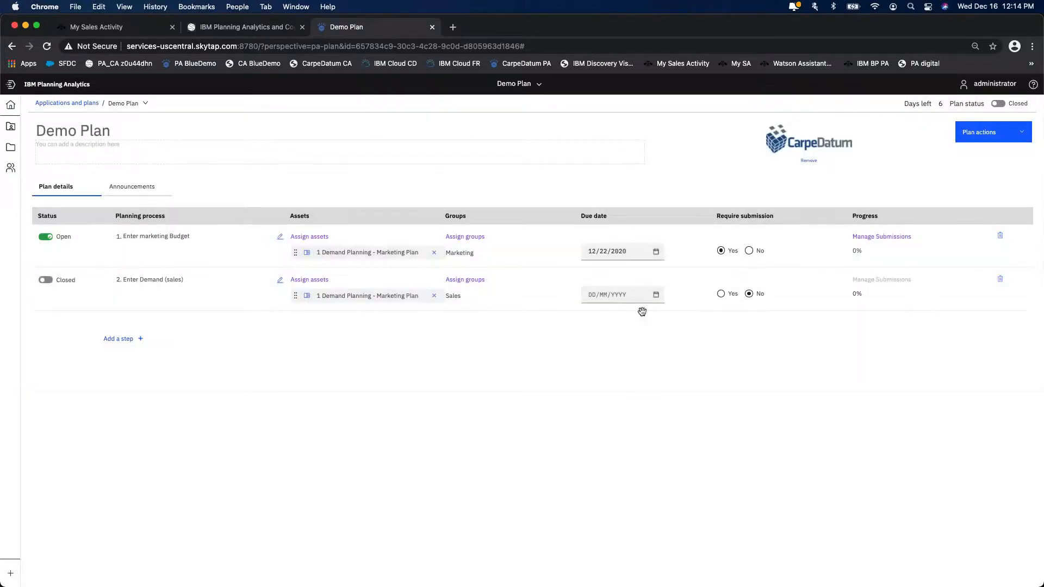
- Configure the "Enter Demand (sales)" step with due date 12/29/2020, required submission and Open status
click(637, 293)
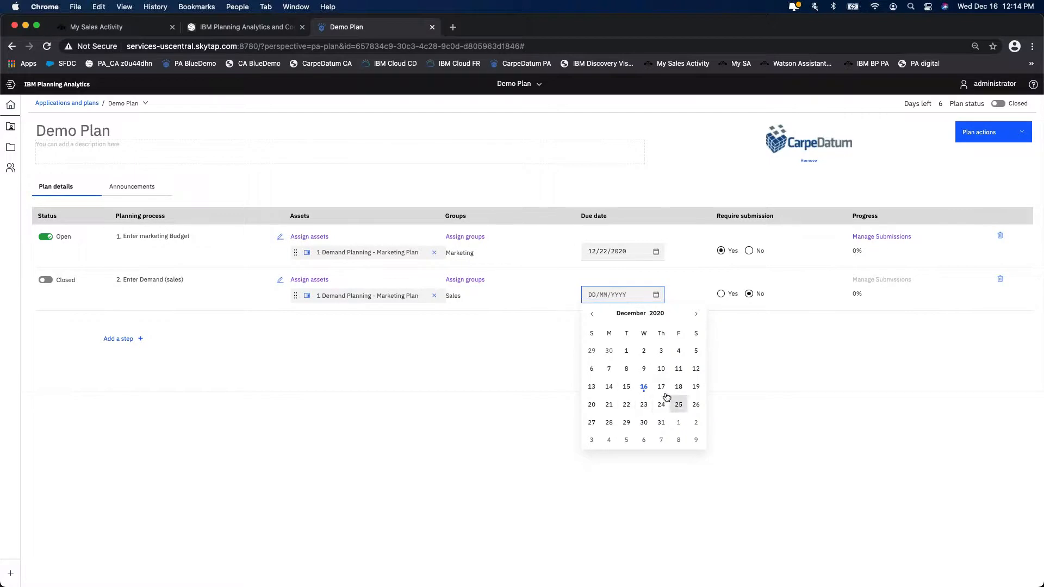
click(627, 422)
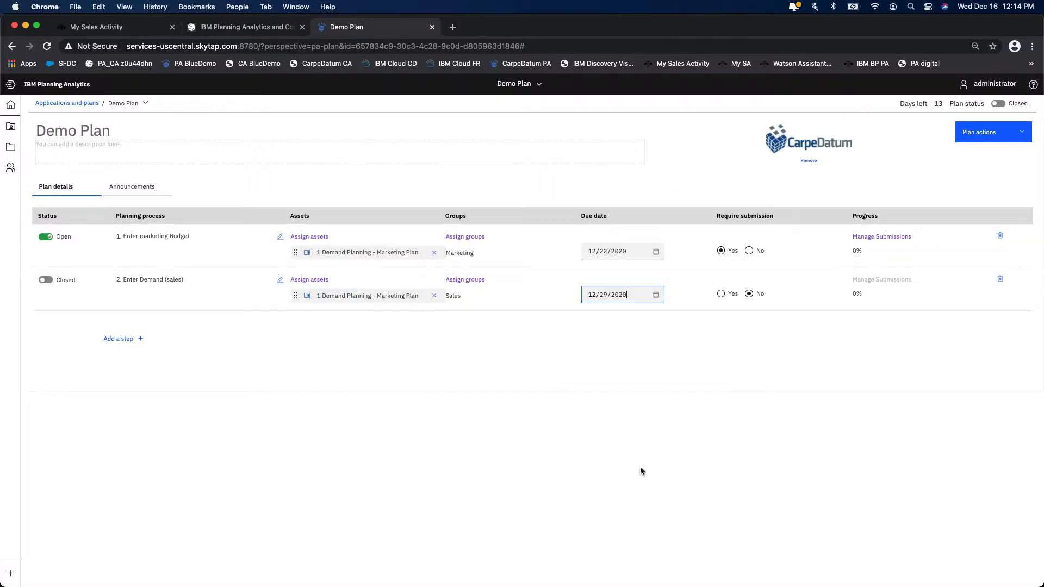
click(721, 294)
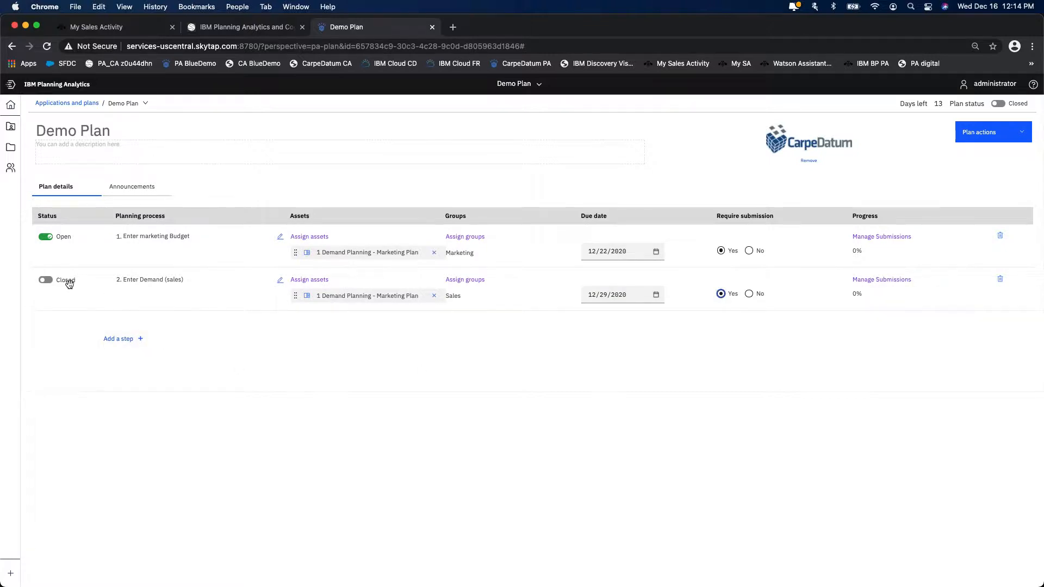
click(49, 281)
- Add a third step without renaming it and assign it the "4 Demand Planning - FP&A" asset from the Showcase Demo folder
click(118, 339)
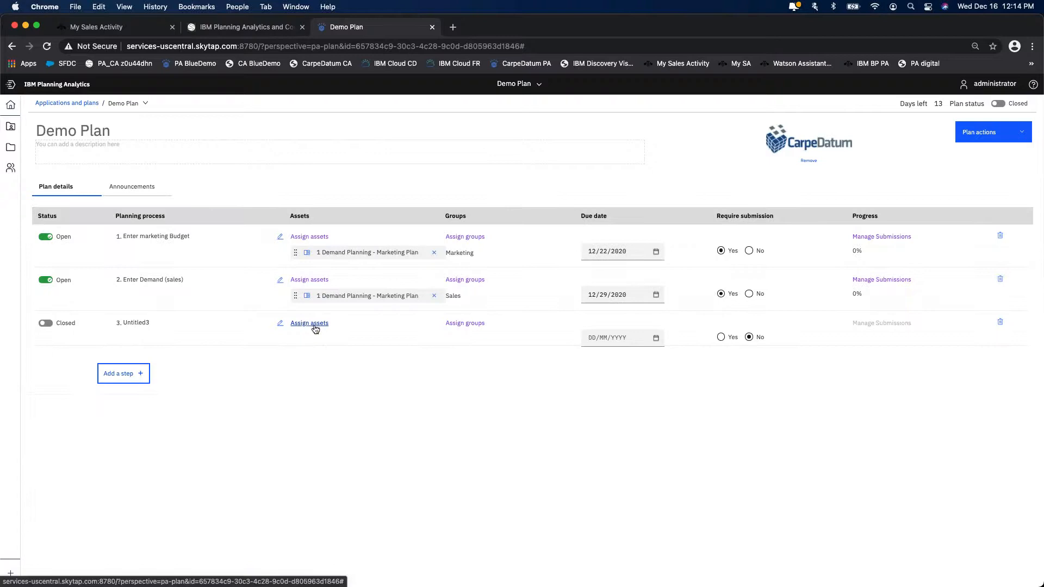
click(318, 325)
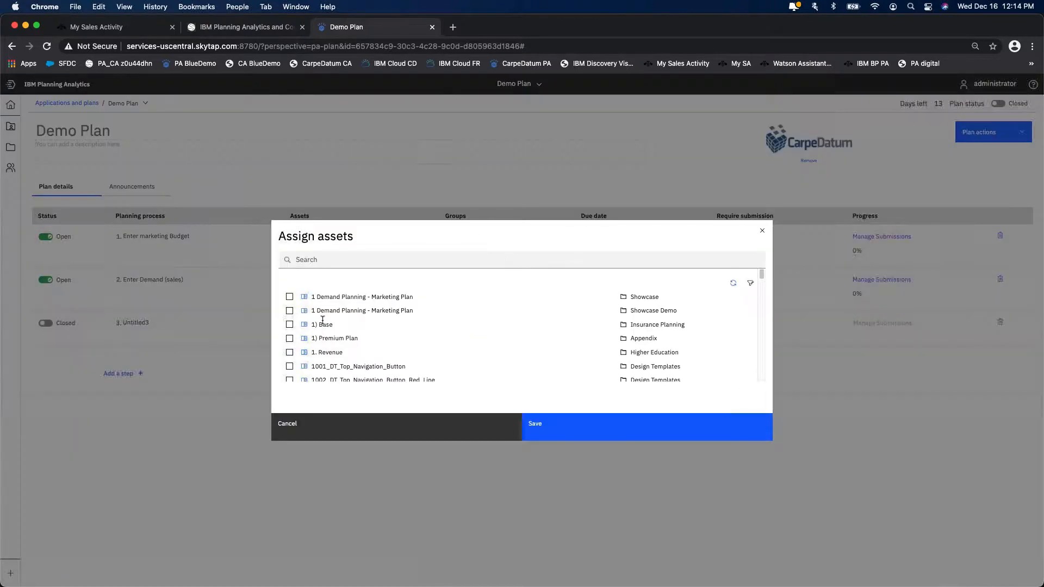
click(345, 260)
text(FP)
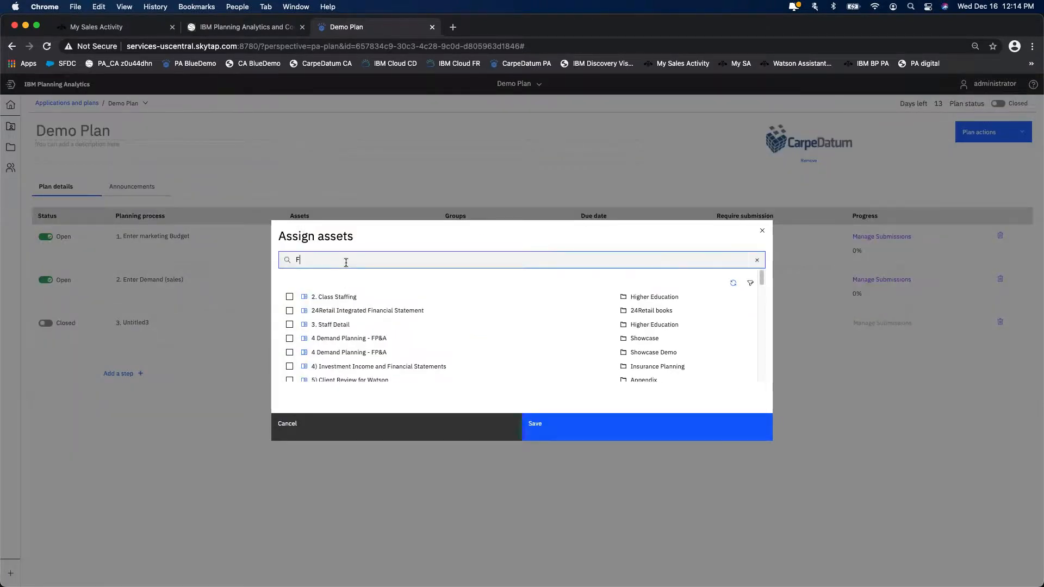
key(BackSpace)
key(BackSpace)
text(demand)
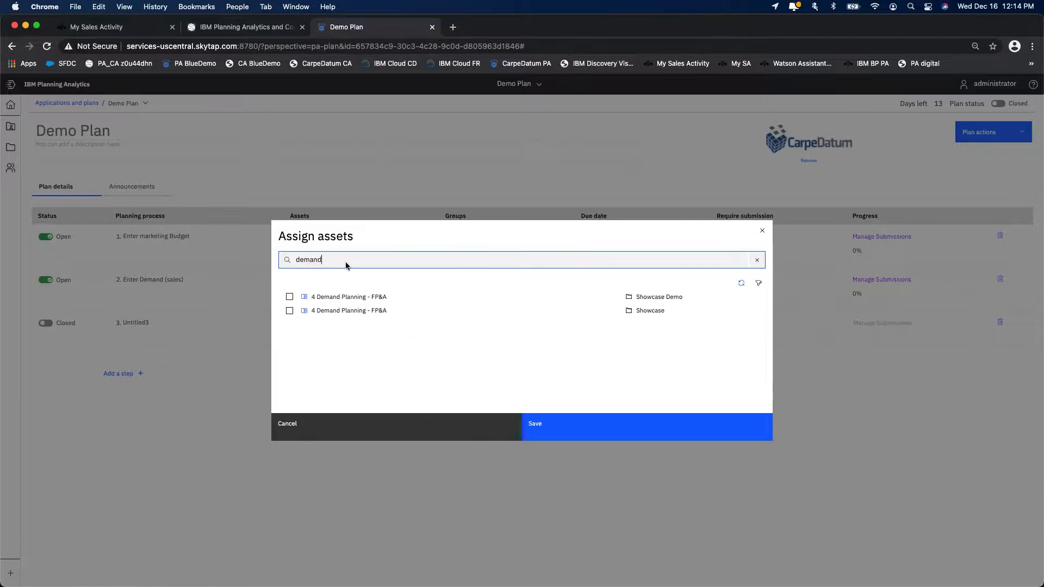
scroll(387, 343, down, 3)
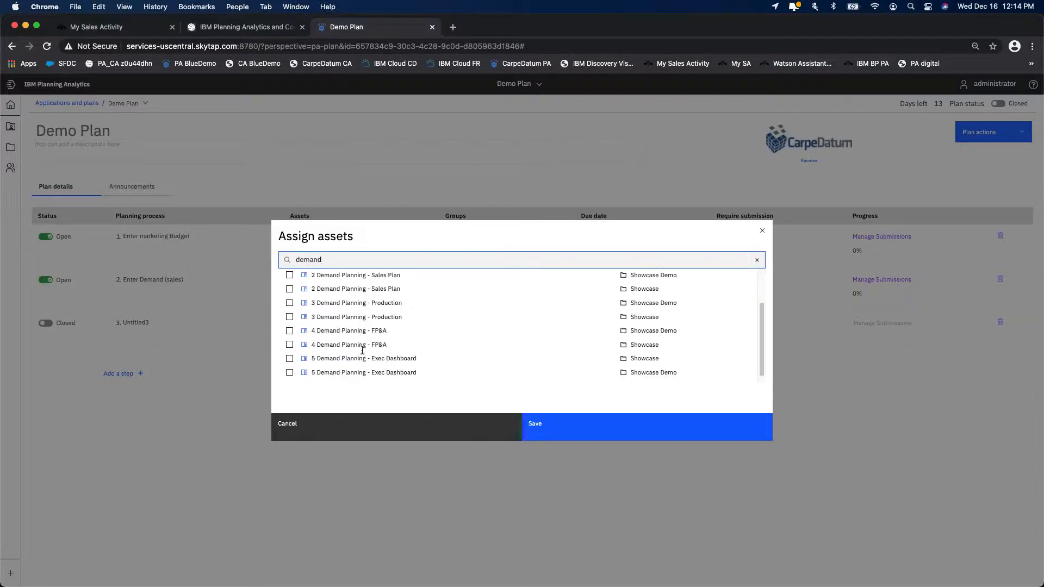
click(290, 331)
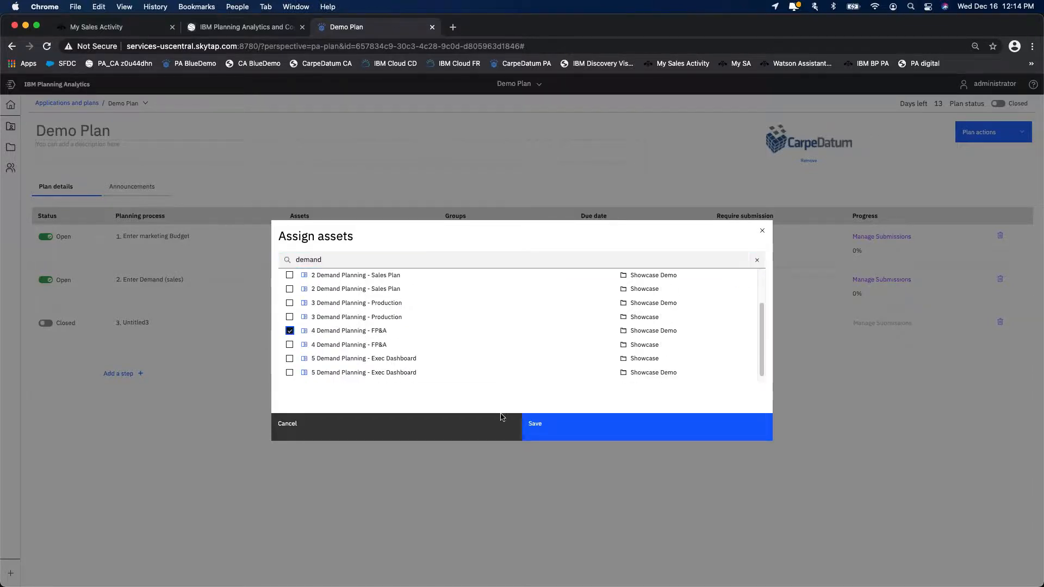
click(560, 425)
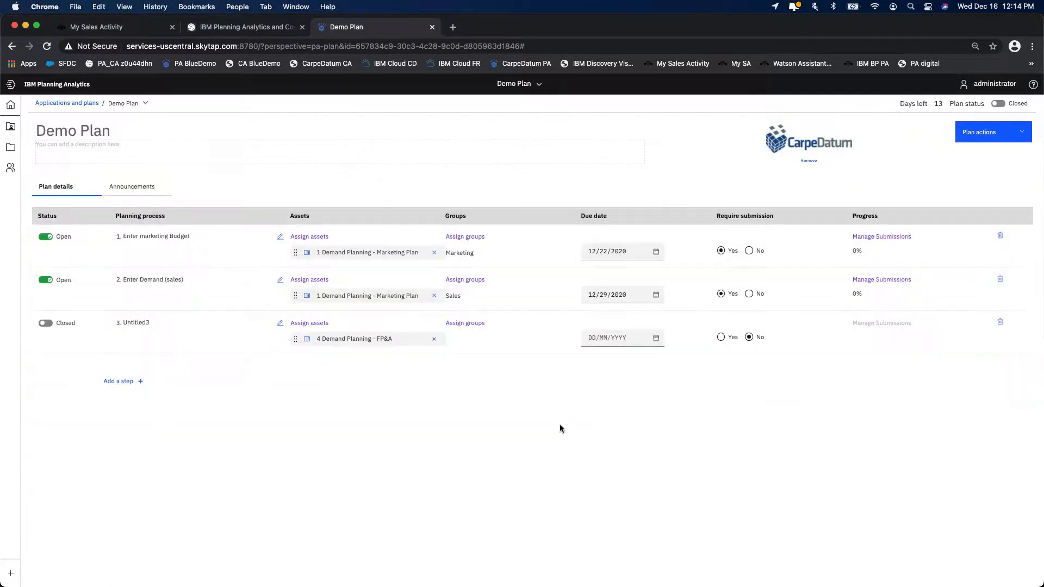
- Assign the Finance group to the third step
click(471, 324)
scroll(370, 353, down, 3)
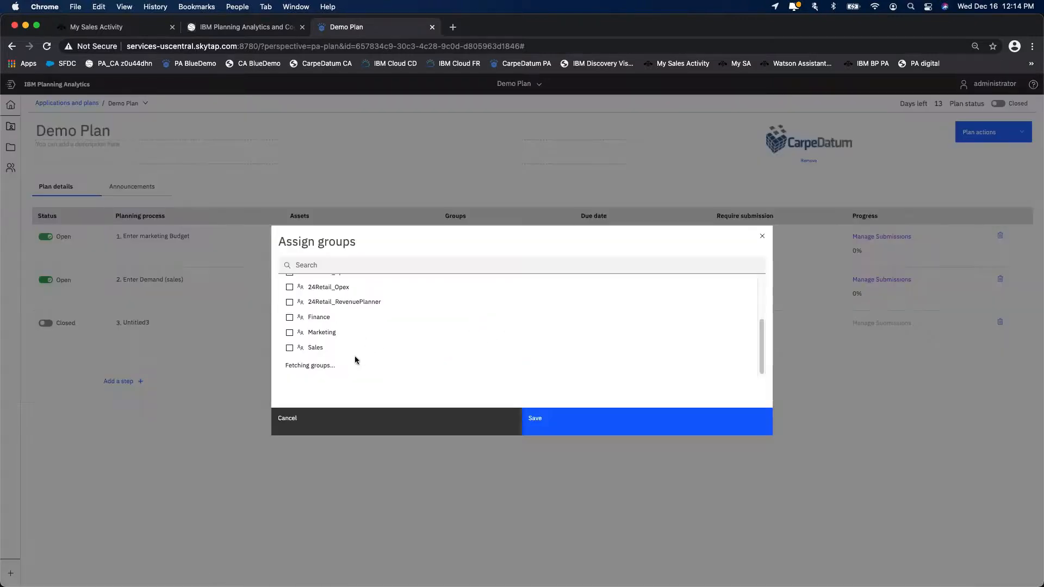
click(290, 318)
click(568, 426)
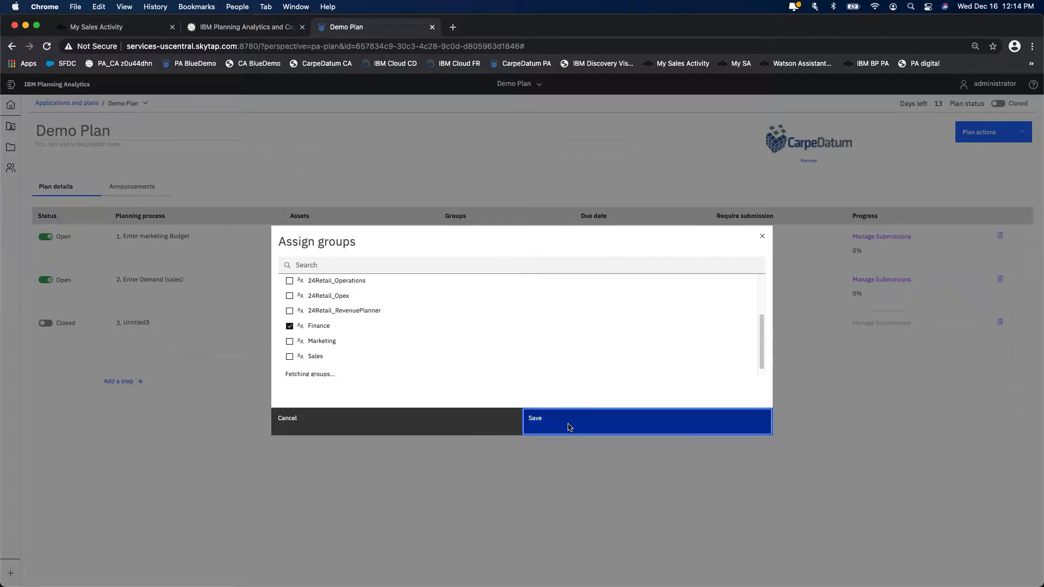
- Set the third step's due date to 12/29/2020 and require submission for it
click(653, 343)
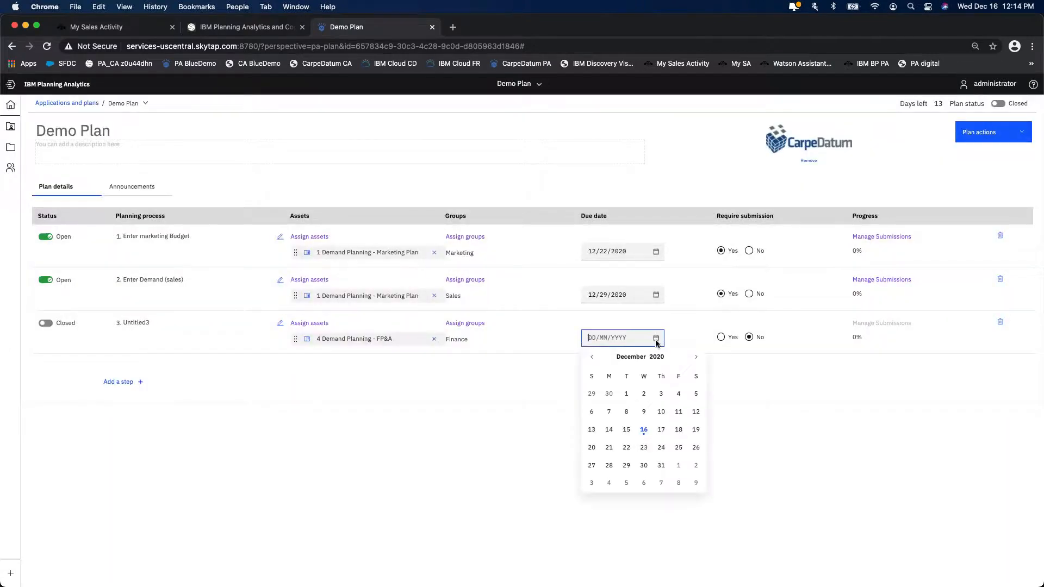
click(628, 466)
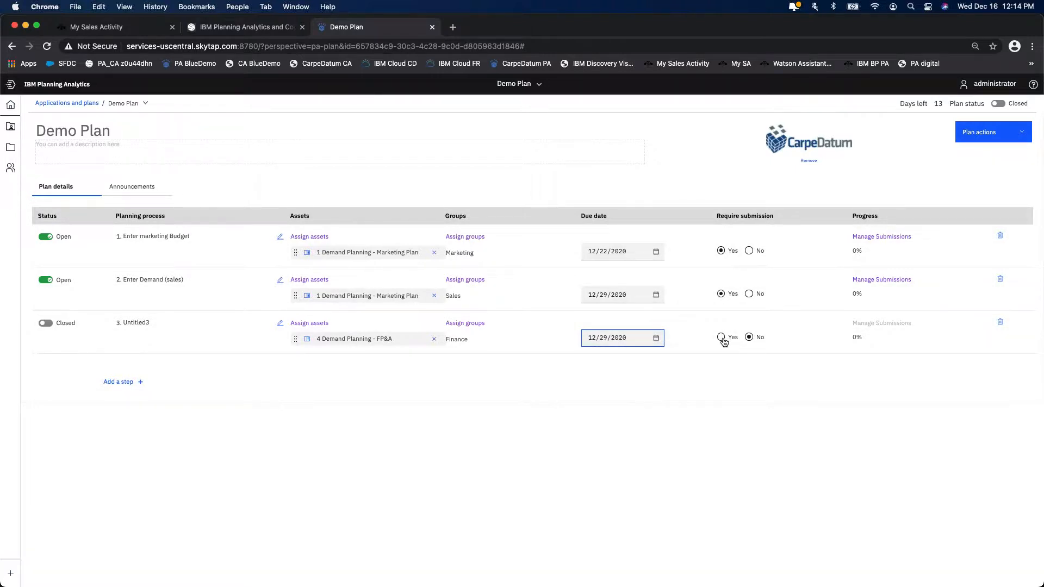
click(722, 338)
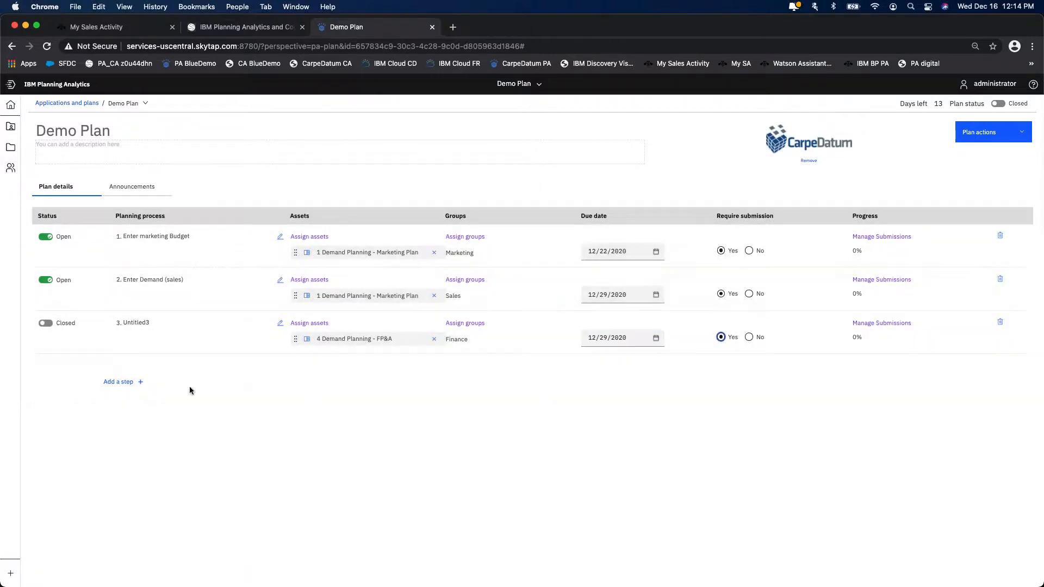
- Add a fourth step and assign it the "5 Demand Planning - Exec Dashboard" asset from the Showcase Demo folder
click(129, 381)
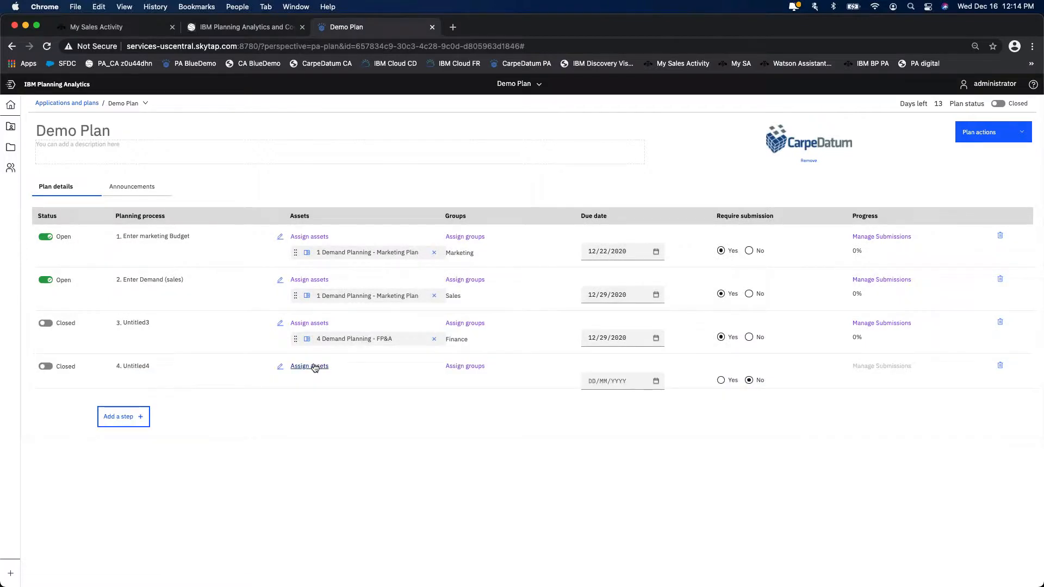
click(316, 371)
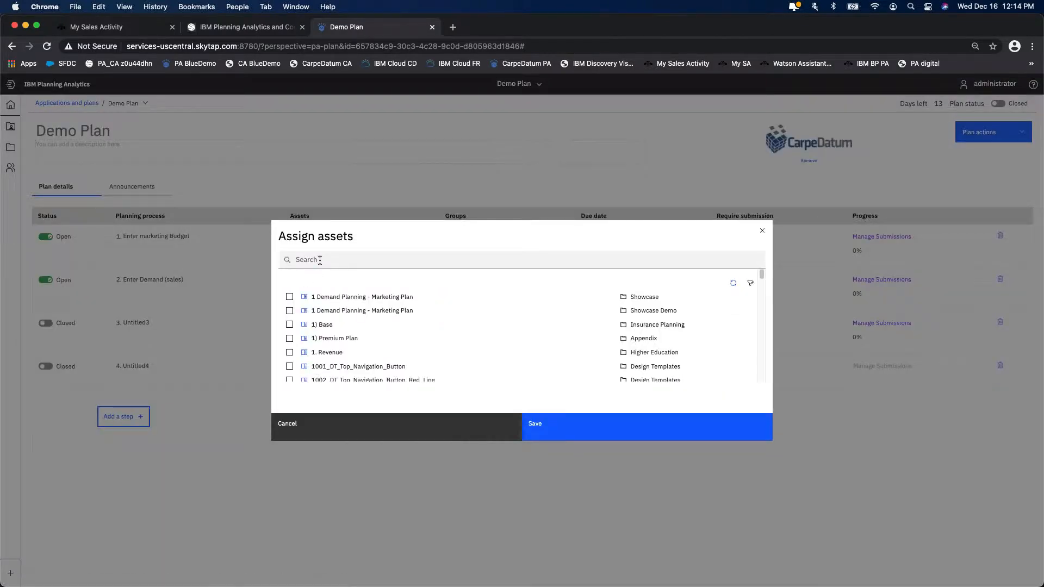
text(demand)
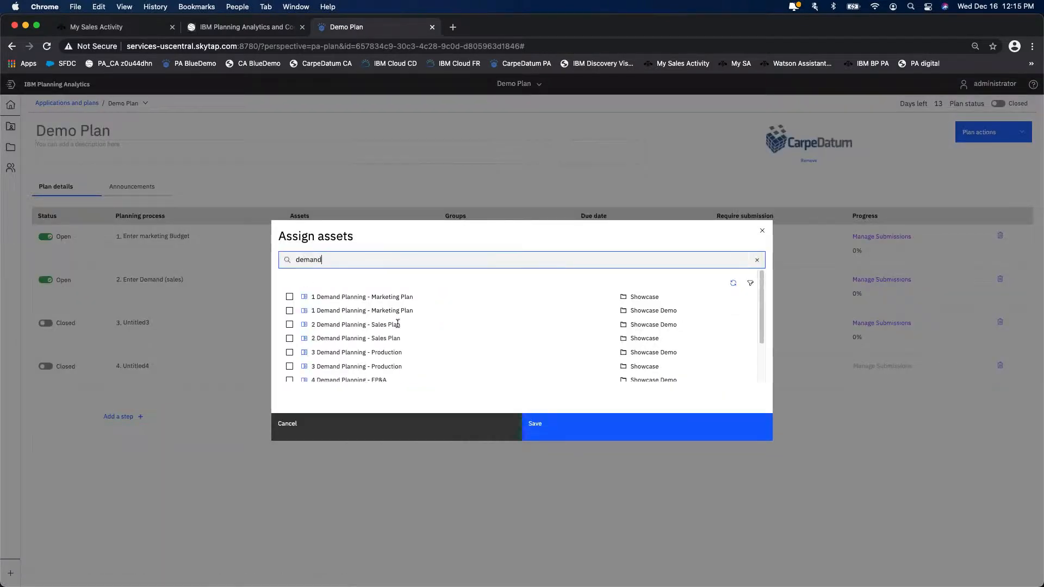
scroll(433, 344, down, 3)
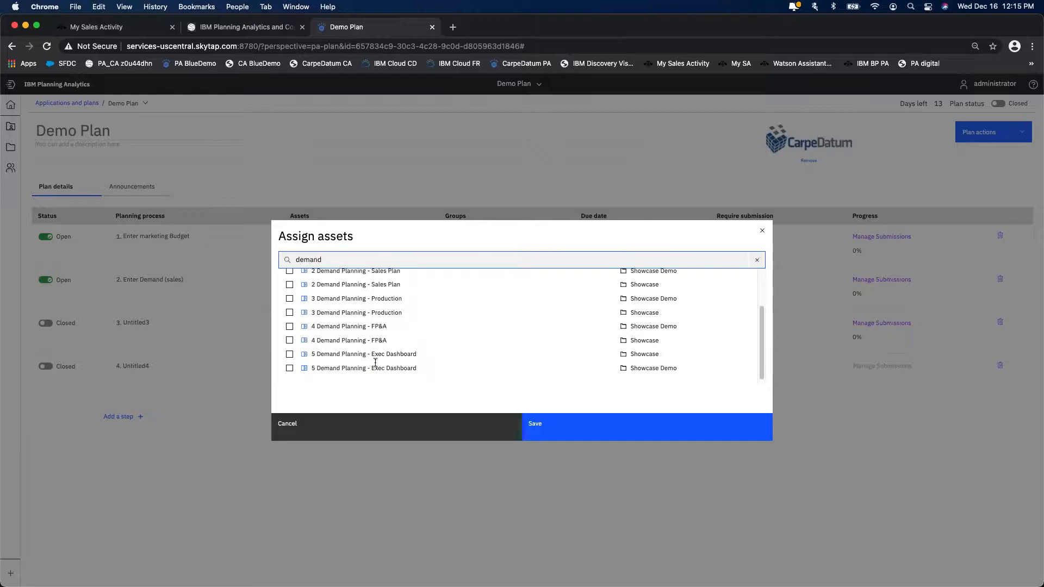
click(290, 368)
click(581, 425)
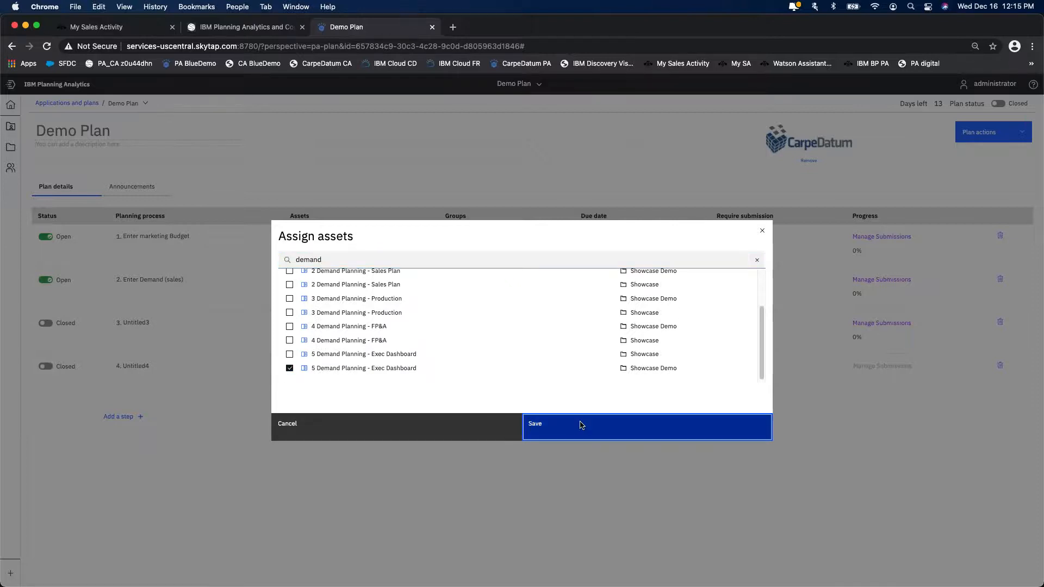
- Assign the Finance, Marketing and Sales groups to the fourth step and set its due date to 12/30/2020
click(471, 365)
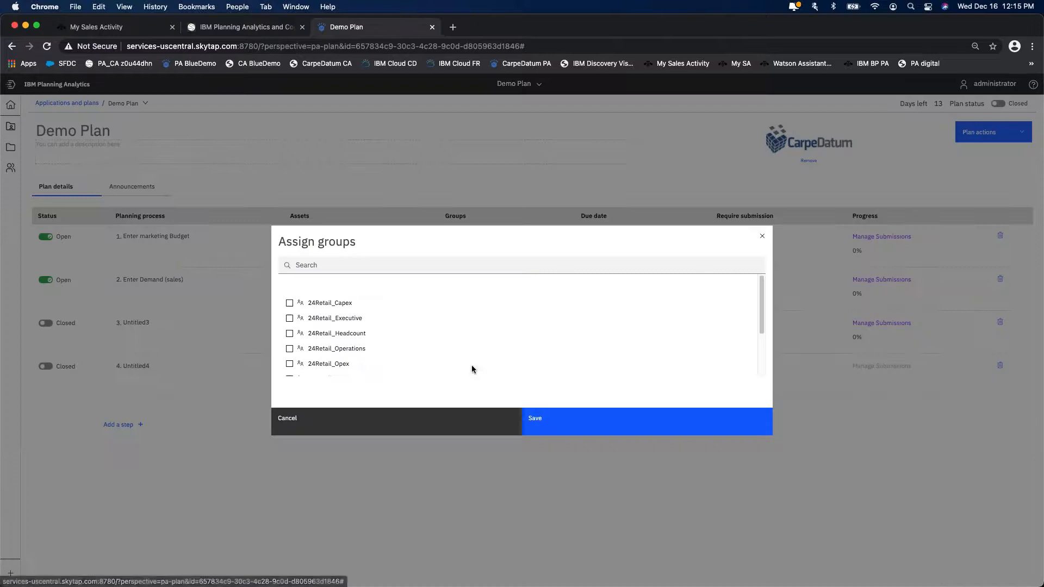
scroll(330, 361, down, 3)
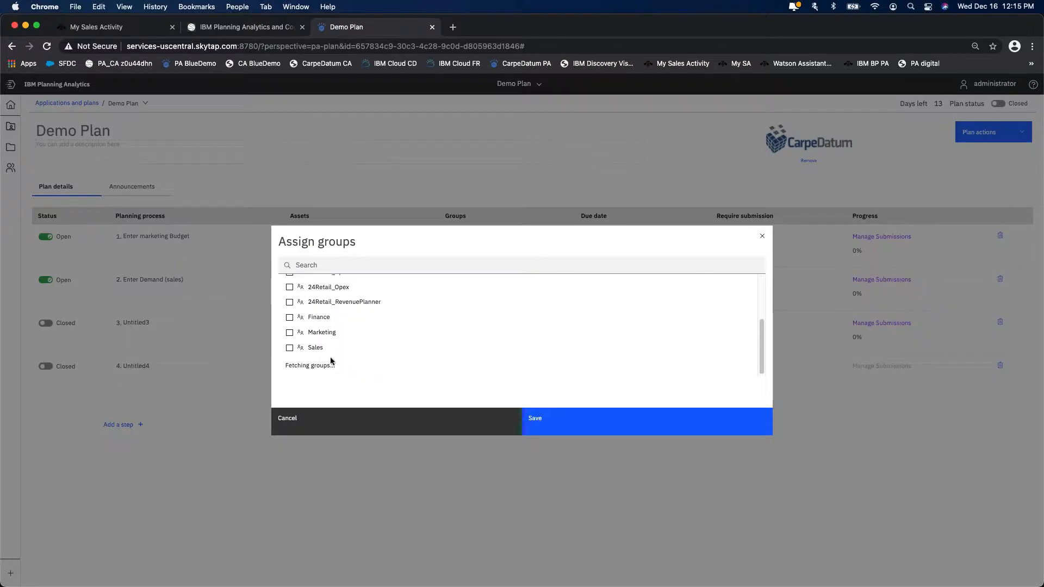
click(290, 319)
click(290, 336)
click(566, 432)
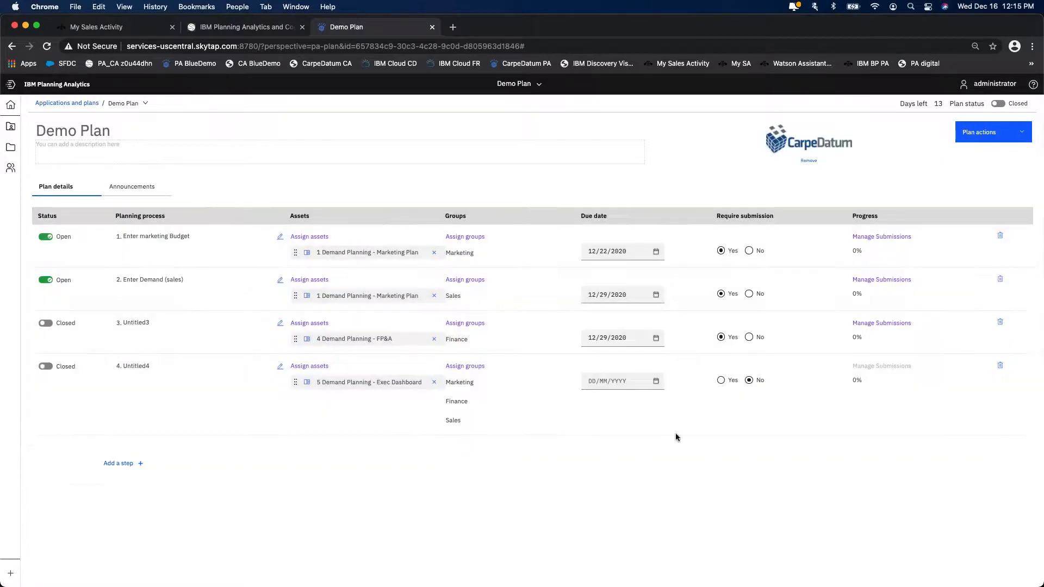
click(652, 386)
click(646, 509)
- Switch the third and fourth steps to Open and refresh the plan's permissions
click(47, 323)
click(47, 367)
click(996, 140)
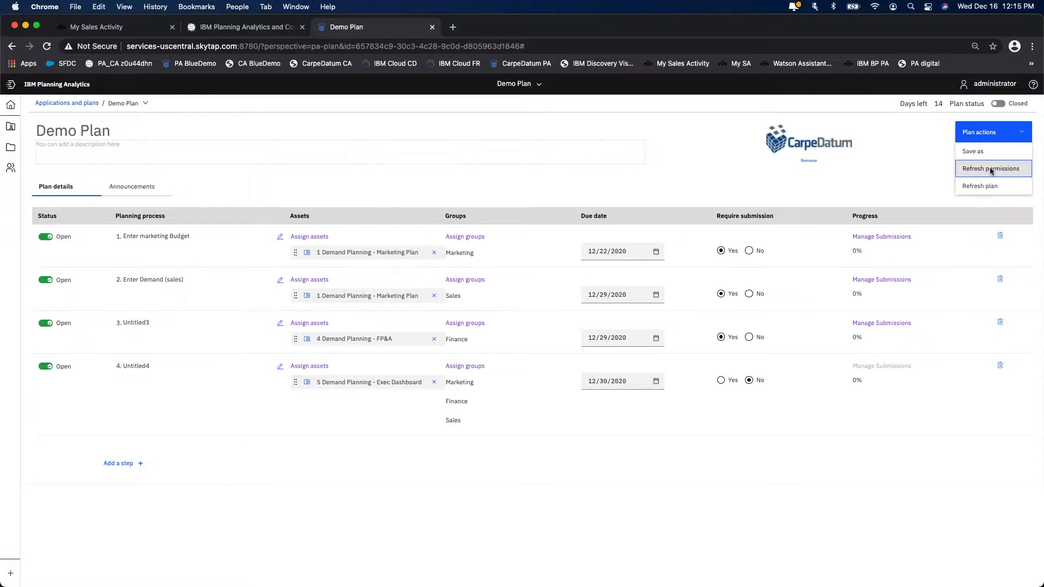
click(991, 169)
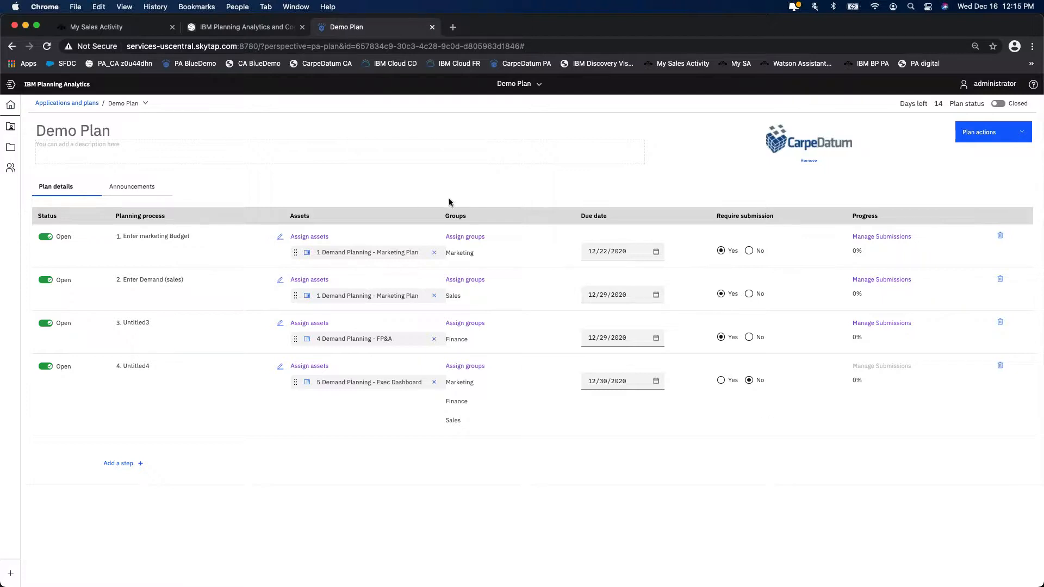
- Try to save the plan as another plan named "Demo Plan"
click(1026, 142)
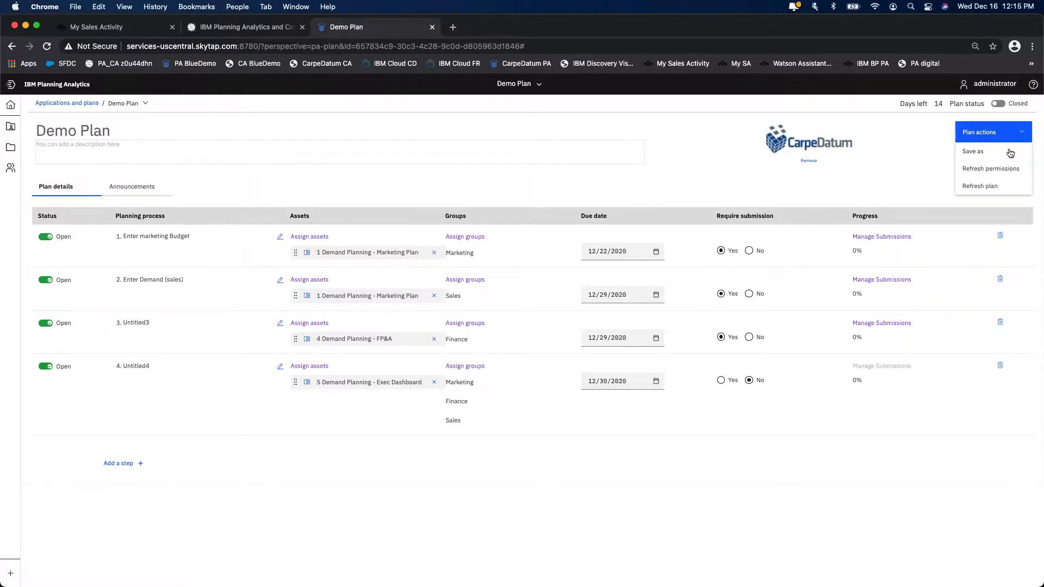
click(974, 151)
text(Demo Plan)
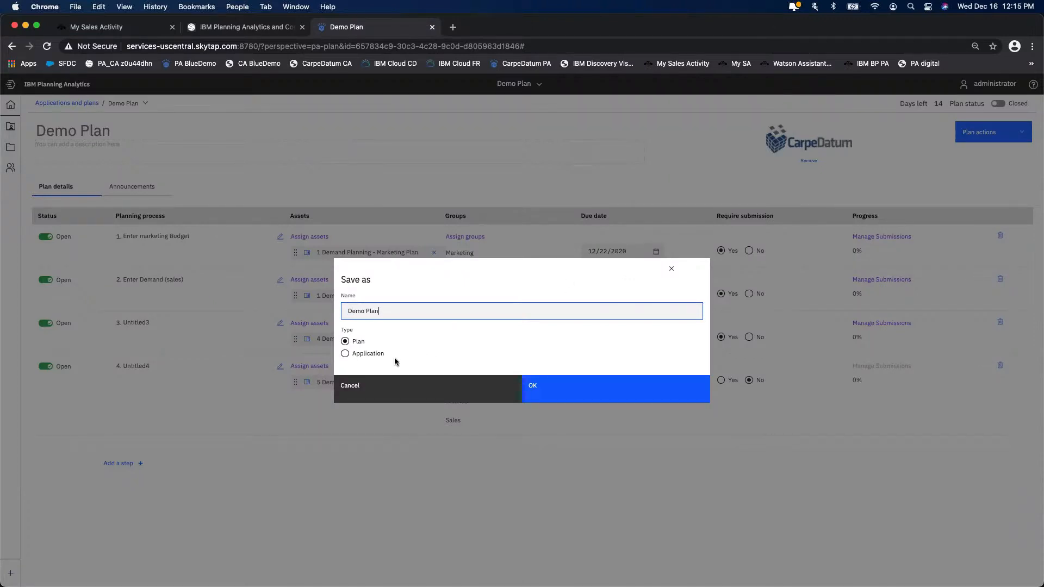
click(573, 391)
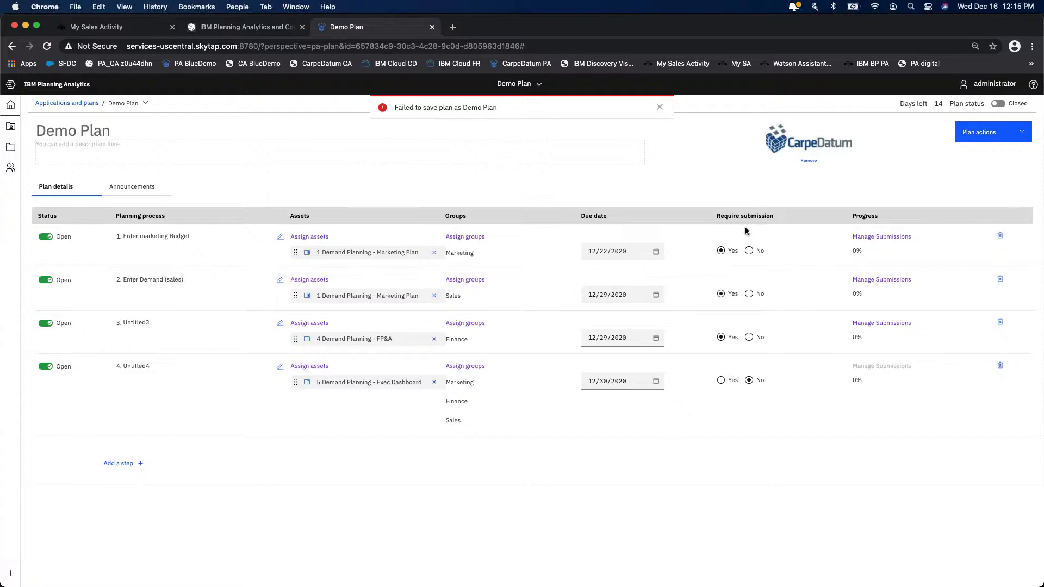
click(659, 108)
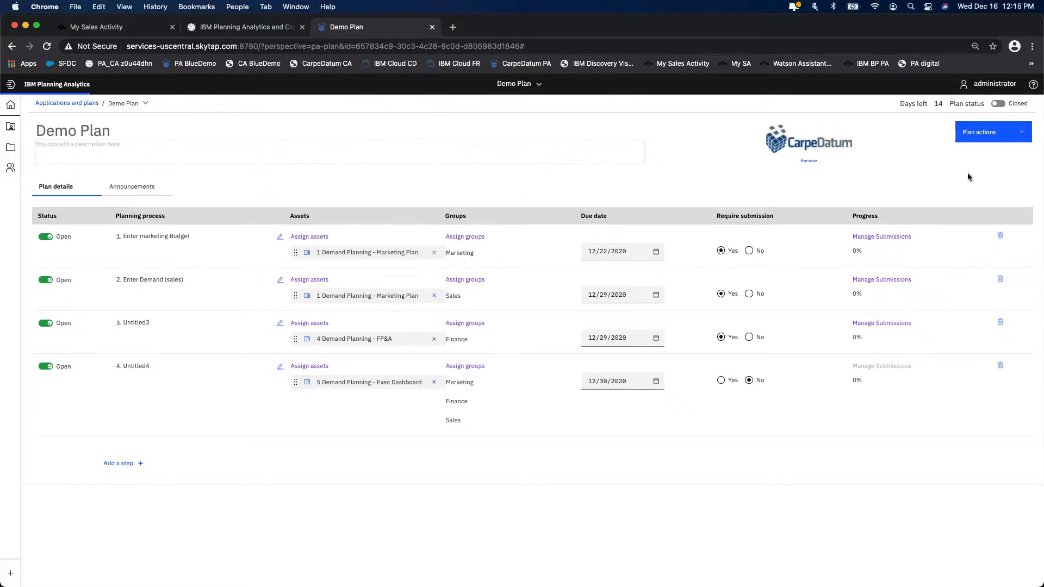
- Save a copy of the plan as a plan named "(Duplicate) Demo Plan"
click(1019, 139)
click(989, 151)
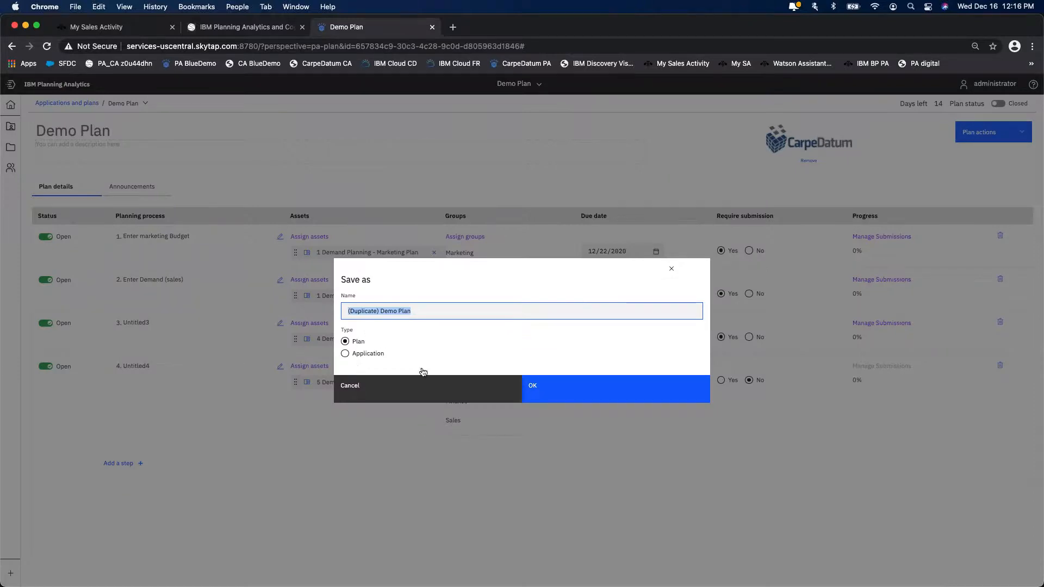
click(575, 383)
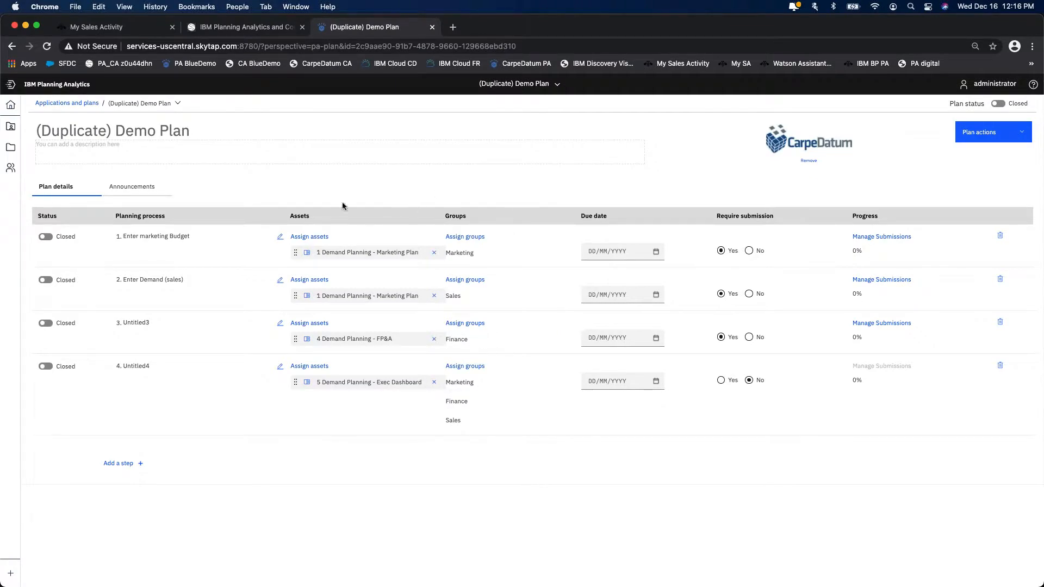
- Switch all four steps of the duplicated plan to Open
click(46, 238)
click(45, 280)
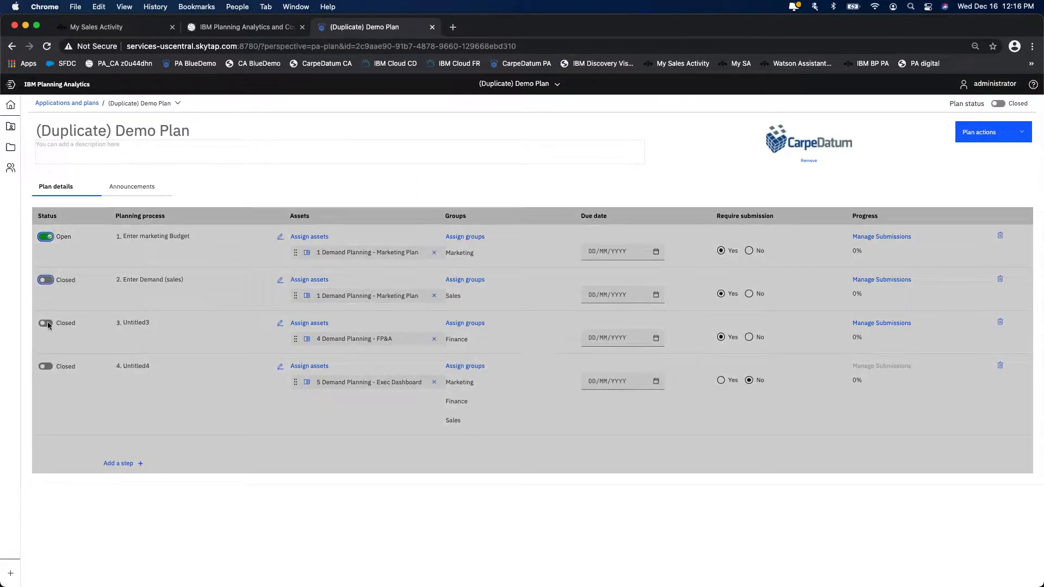
click(47, 324)
click(46, 368)
- Set the due dates of the duplicate's four steps to 12/16/2020, 12/22/2020, 12/23/2020 and 12/30/2020 in order
click(612, 251)
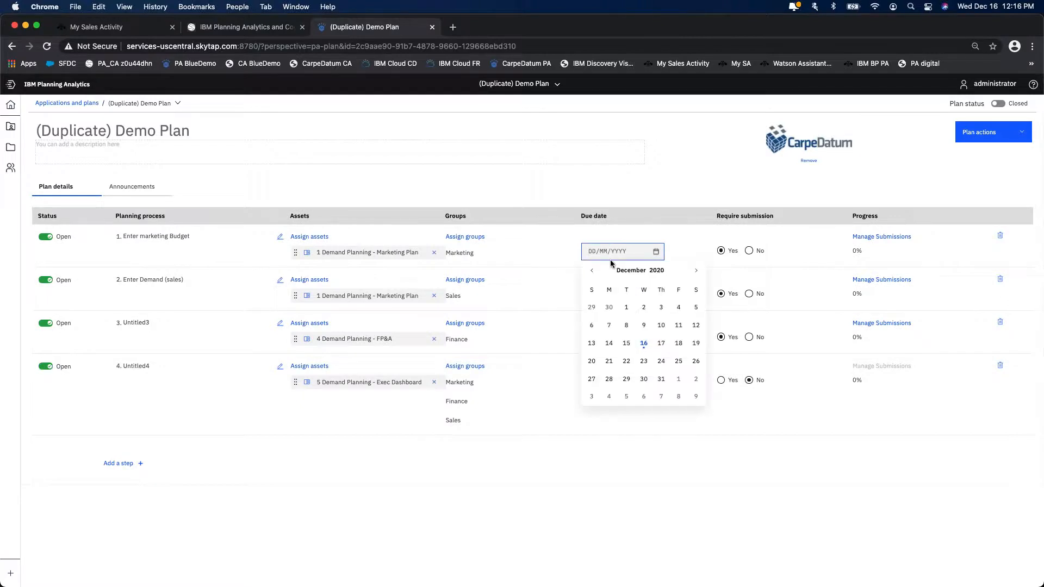
click(643, 342)
click(622, 298)
click(625, 409)
click(619, 341)
click(642, 451)
click(621, 381)
click(644, 509)
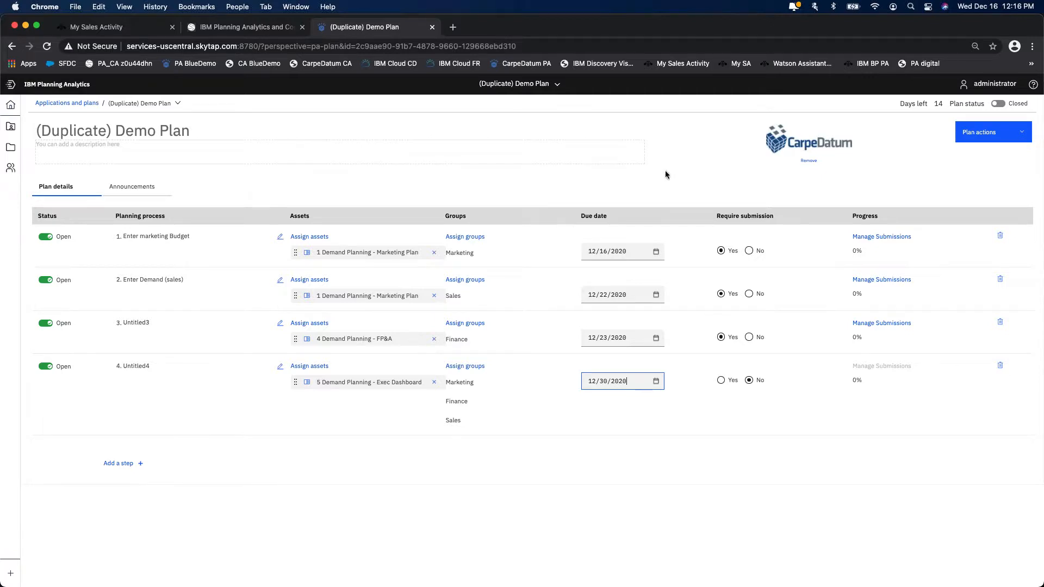
- Return to the Home page and review the applications available to the administrator
click(510, 86)
click(510, 104)
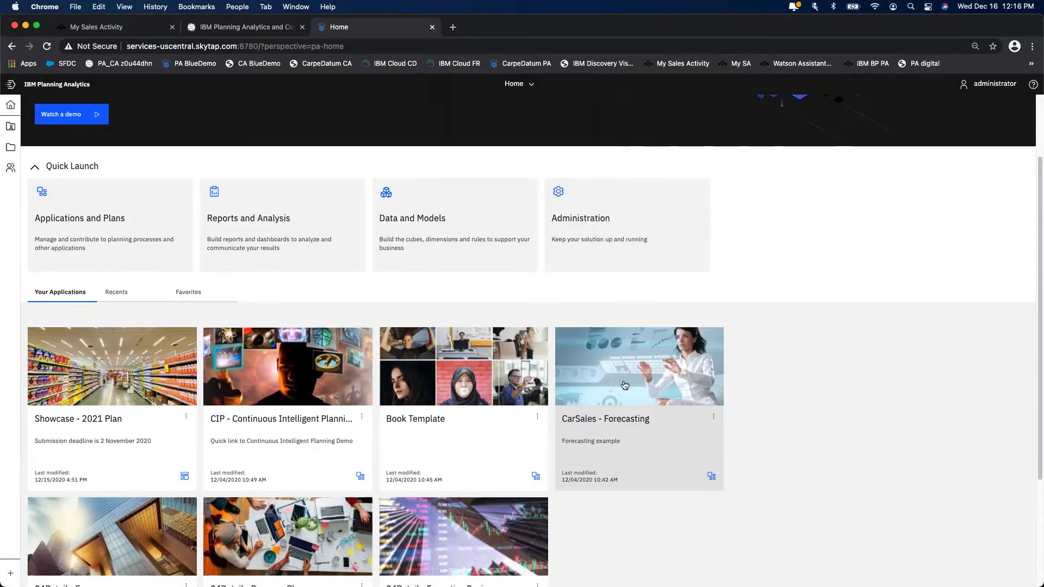
scroll(681, 378, down, 3)
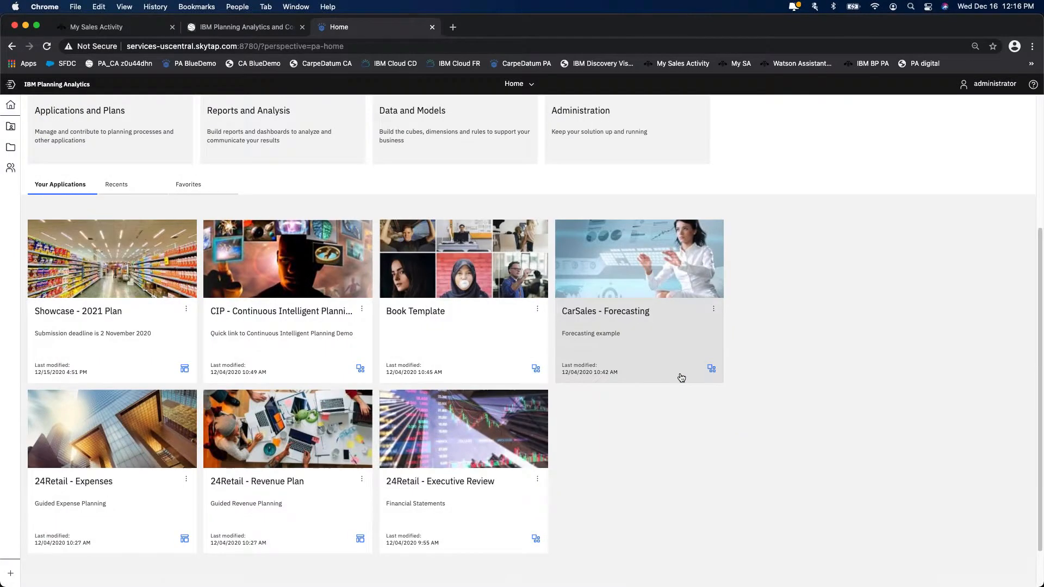
scroll(681, 377, up, 5)
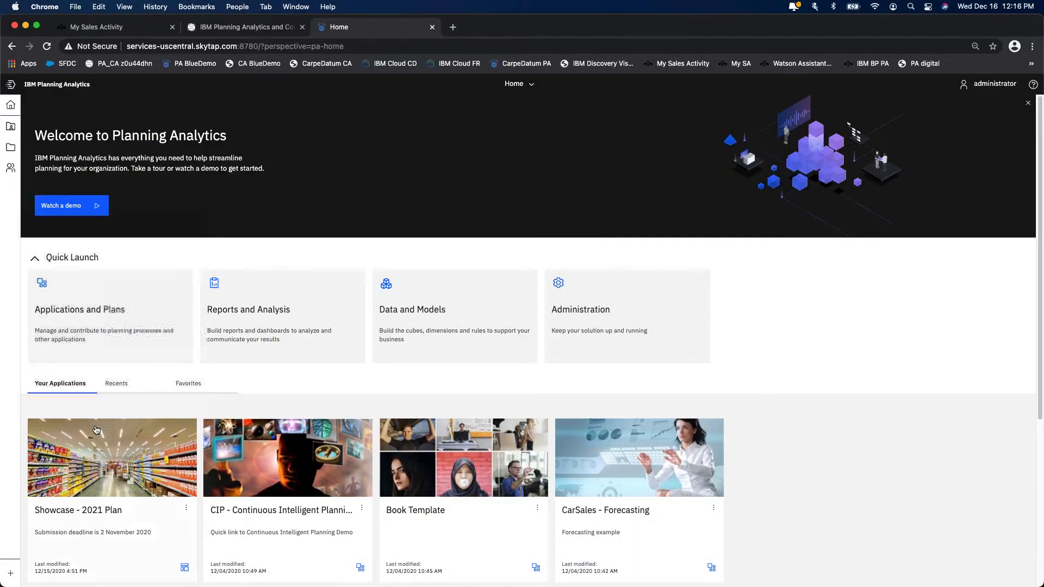
- Sign out of the administrator account and log in with the marketing user's username and password
click(991, 84)
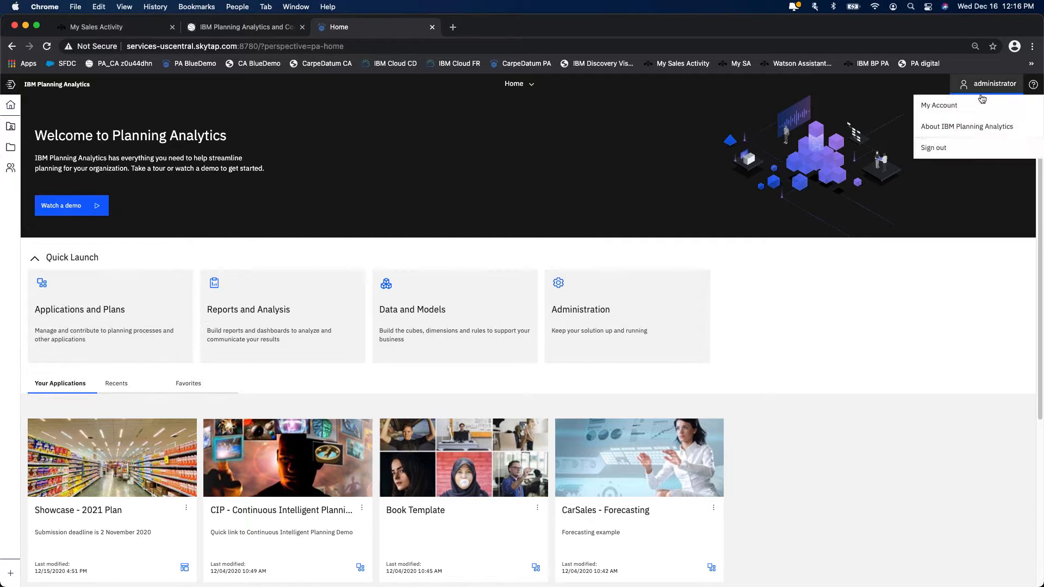
click(955, 148)
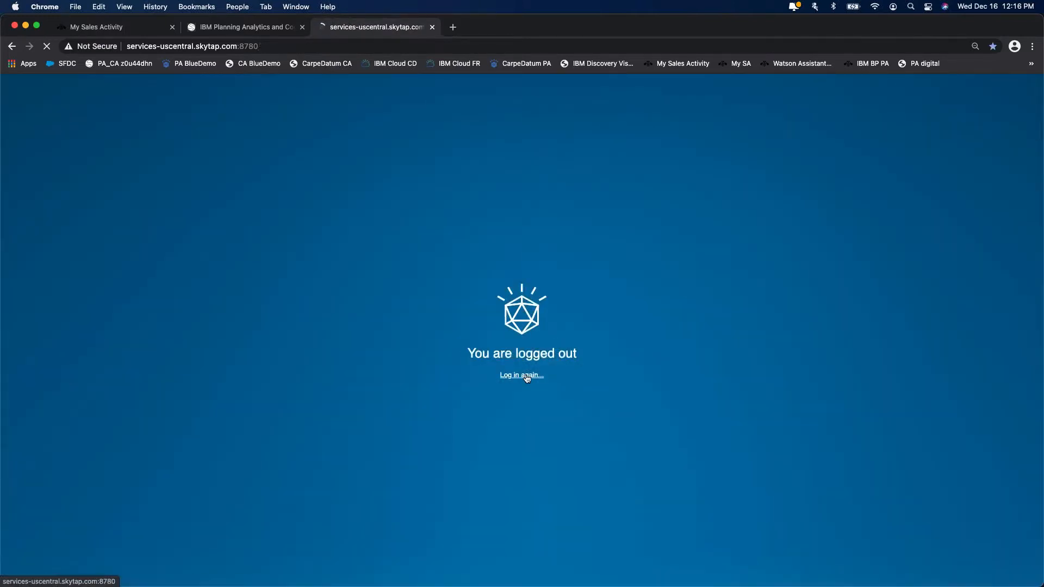
click(526, 376)
click(517, 333)
click(503, 392)
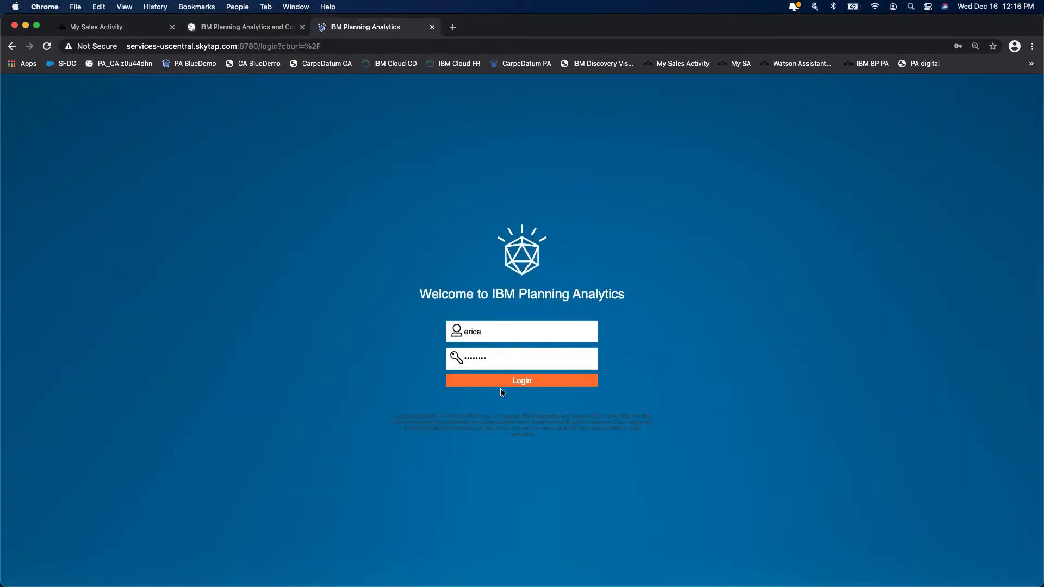
click(509, 380)
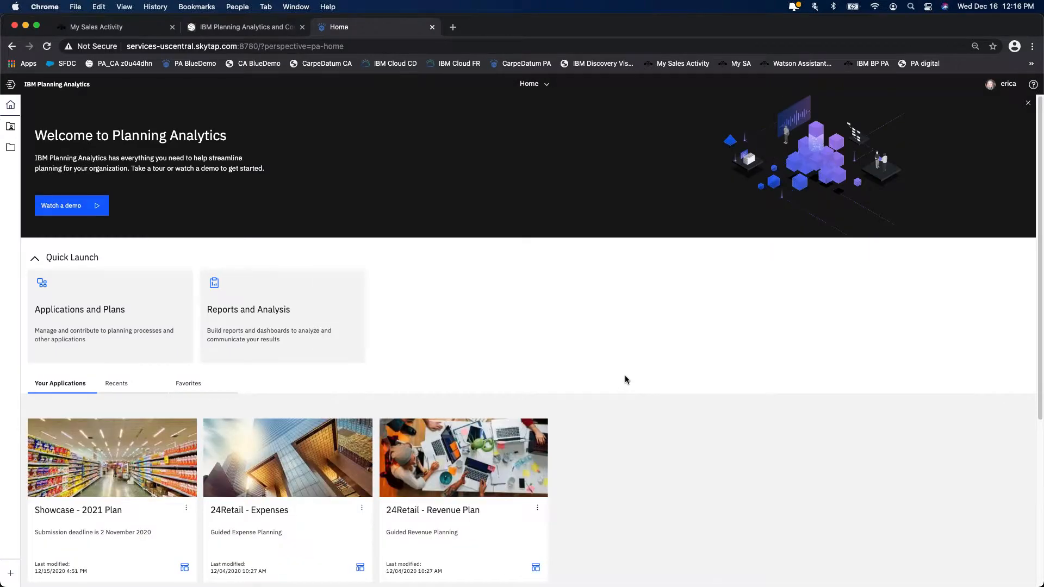
- Open the Showcase - 2021 Plan from Your Applications and open its "1 Demand Planning - Marketing Plan" asset
scroll(626, 381, down, 3)
scroll(625, 379, up, 1)
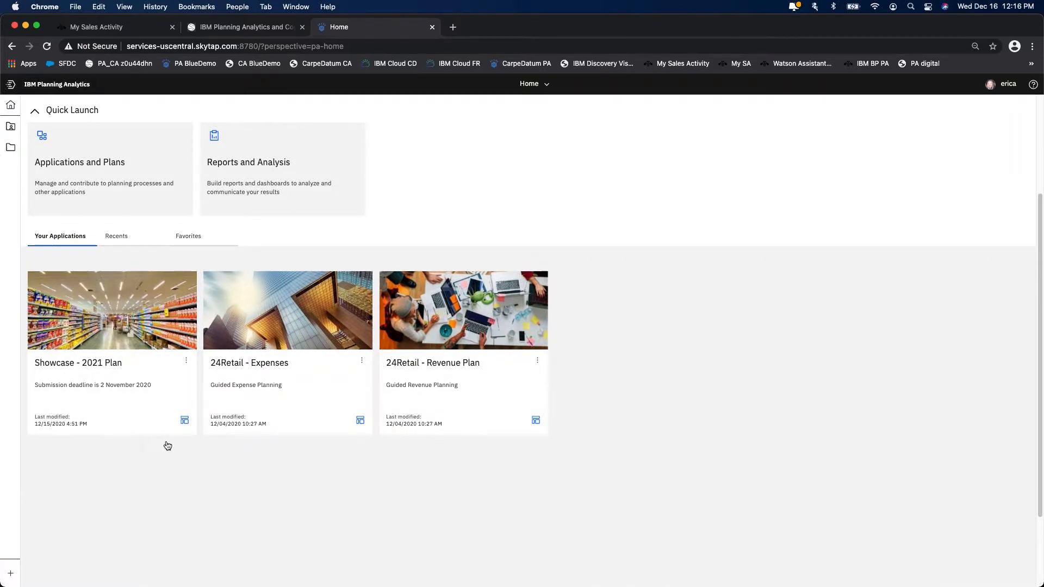
click(109, 343)
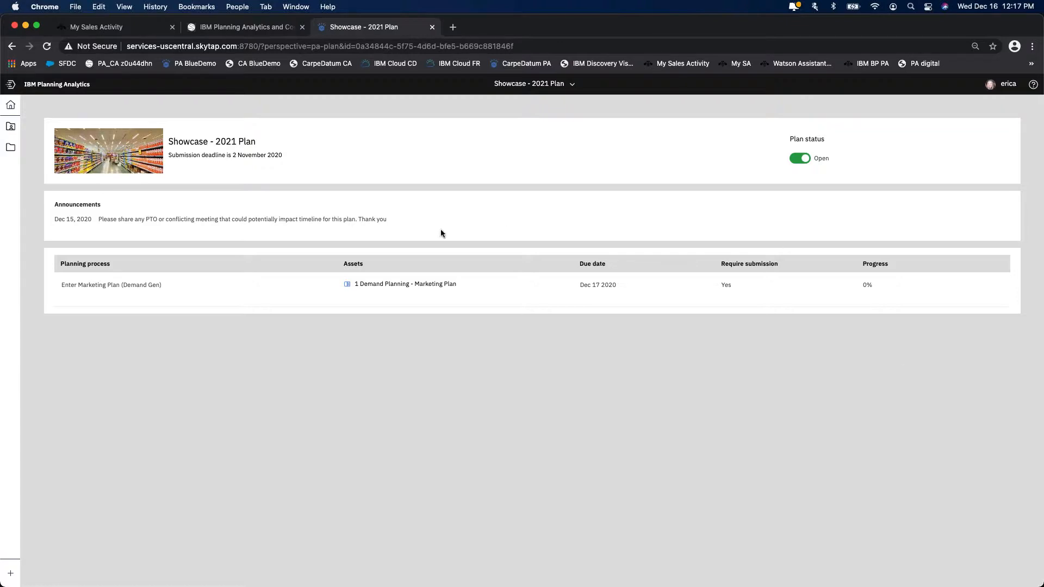
click(349, 283)
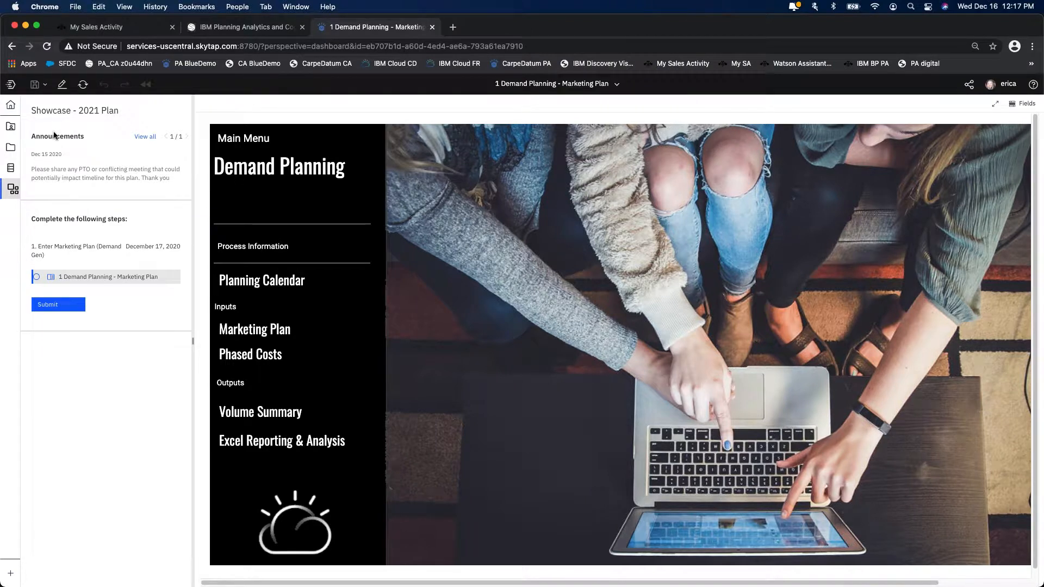
click(13, 191)
click(13, 190)
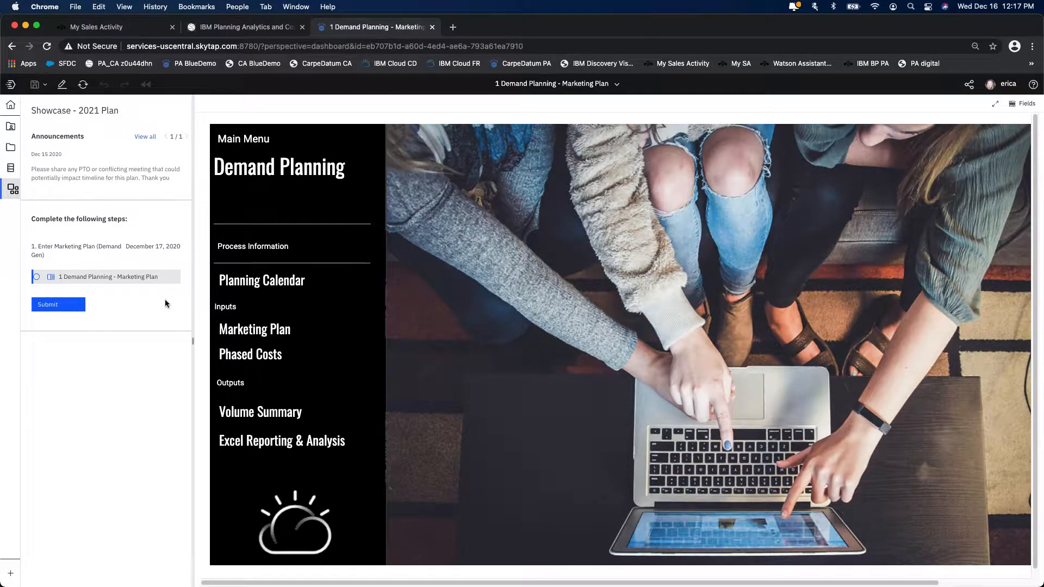
- Open the Marketing Plan input sheet and select cells in its P04-20 and P02-20 columns
click(259, 336)
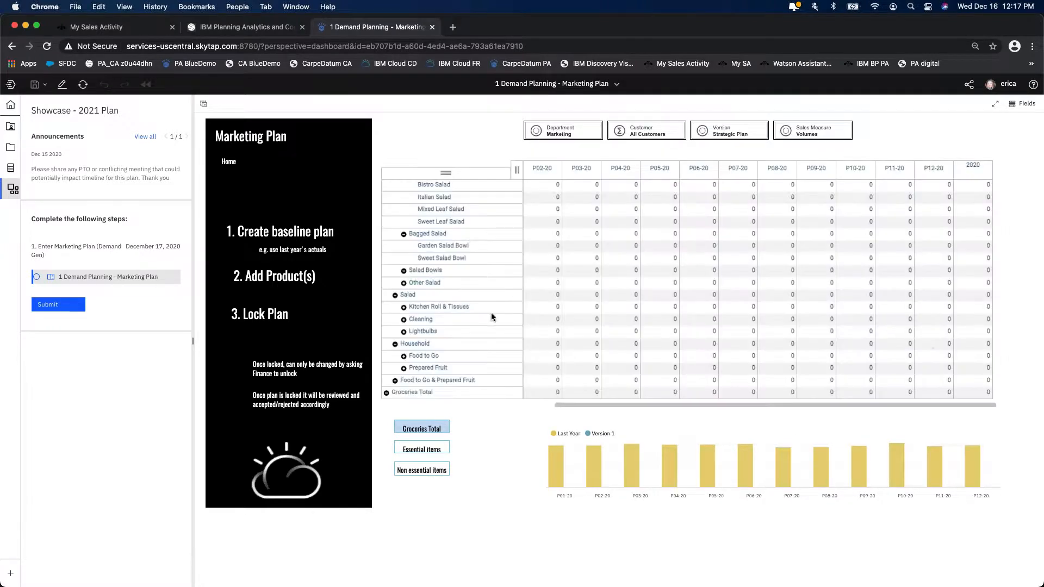
click(603, 238)
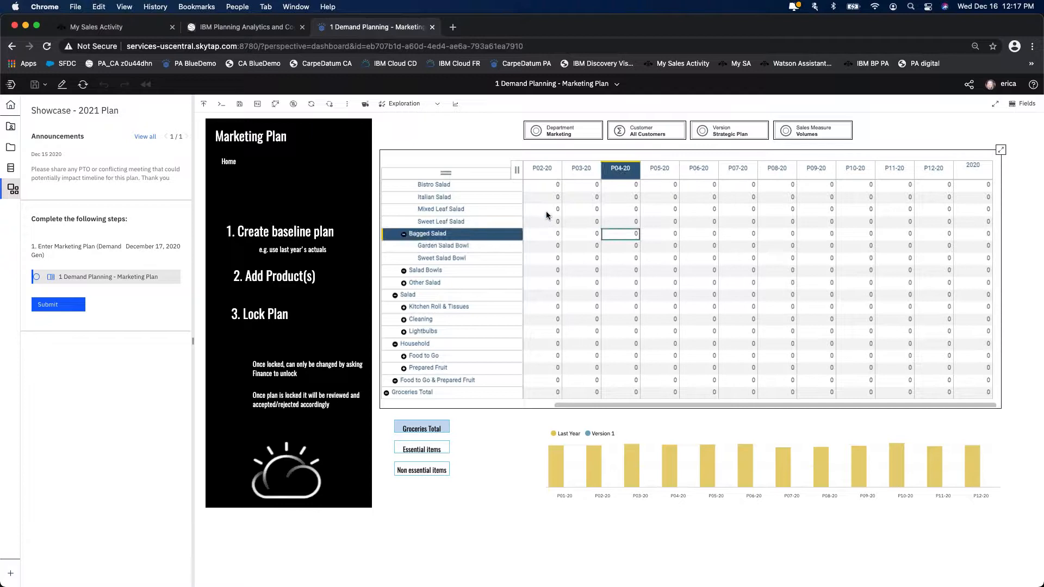
click(555, 213)
key(Return)
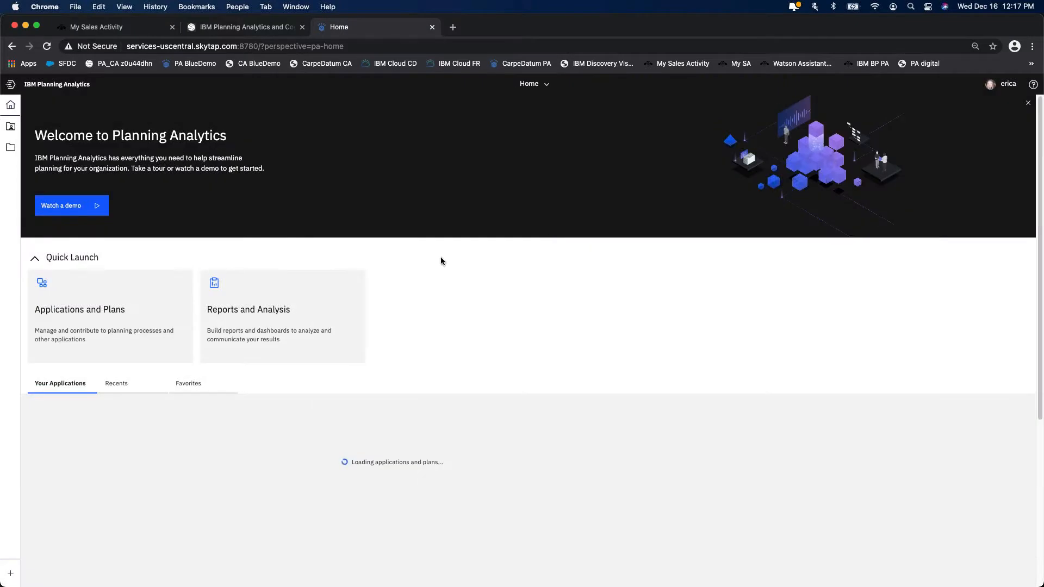
- Reopen the marketing planning asset of the Showcase - 2021 Plan and go to its Marketing Plan input sheet
click(114, 479)
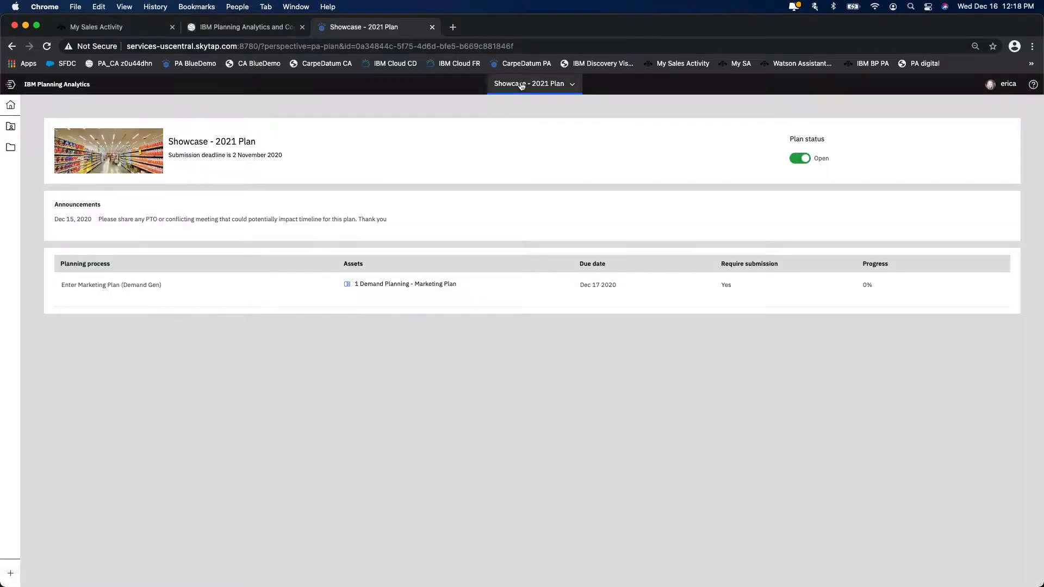
click(520, 86)
click(497, 147)
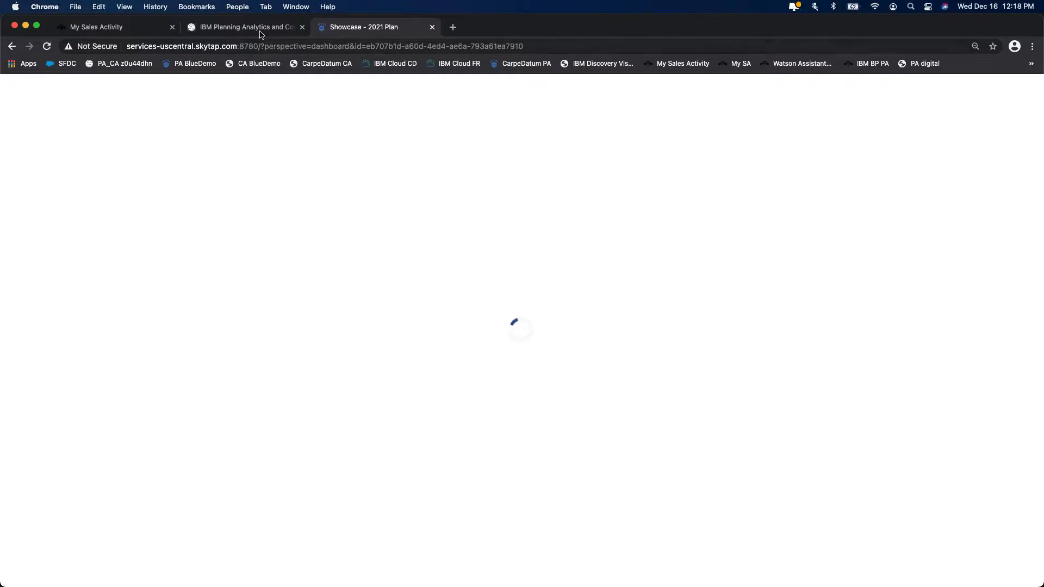
click(262, 31)
click(375, 29)
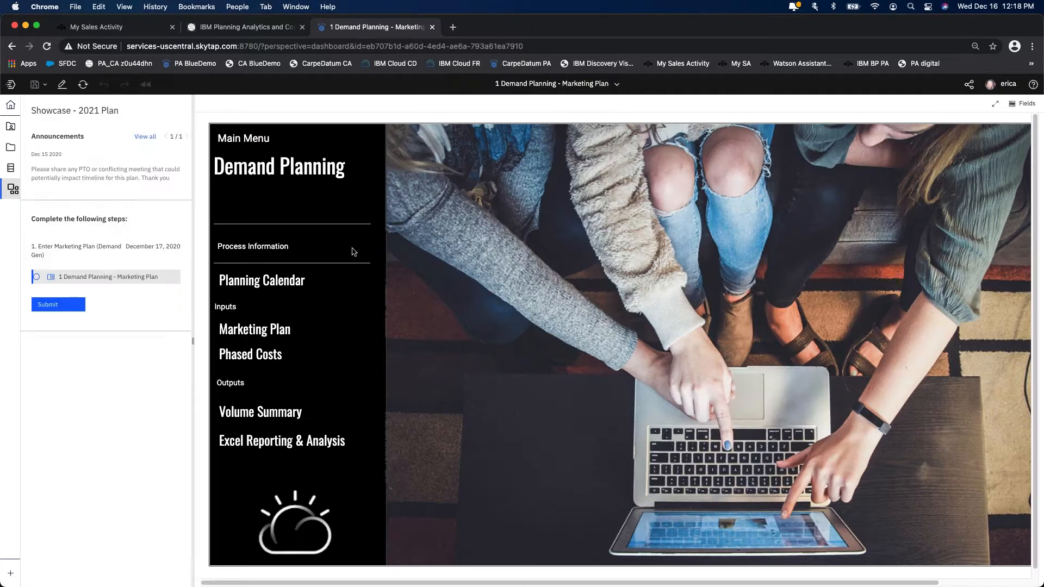
click(268, 333)
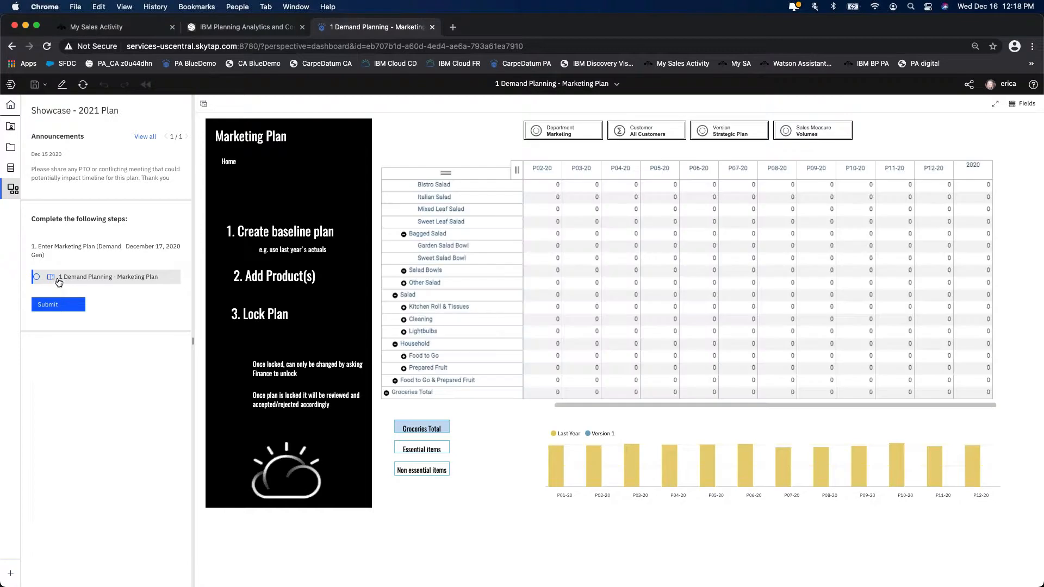
- Mark the marketing asset as complete and submit the step for the Marketing group with the message "Ready to go"
click(37, 277)
click(37, 278)
click(52, 305)
click(353, 317)
text(sReady to go)
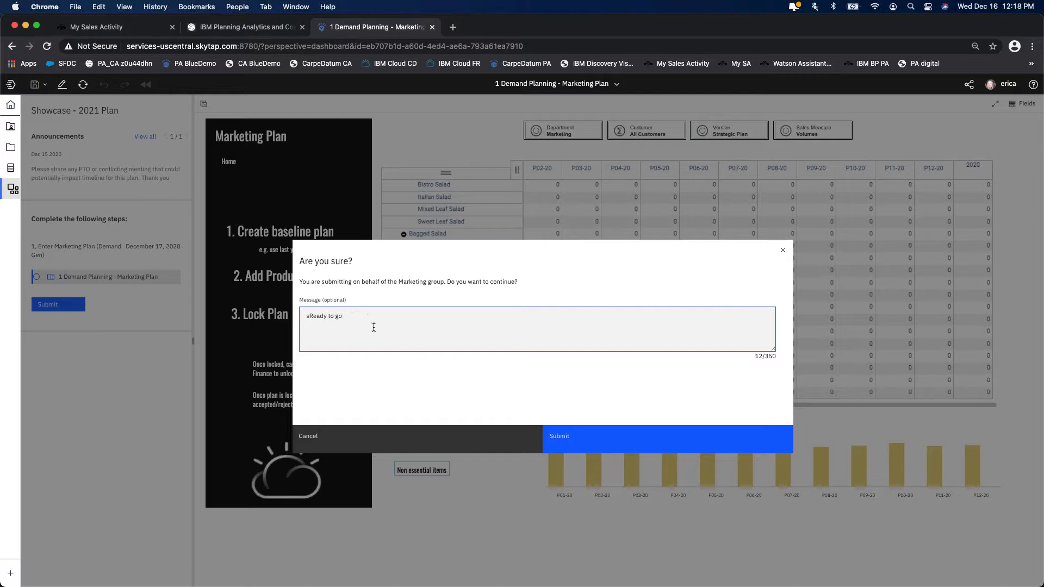
key(BackSpace)
click(626, 446)
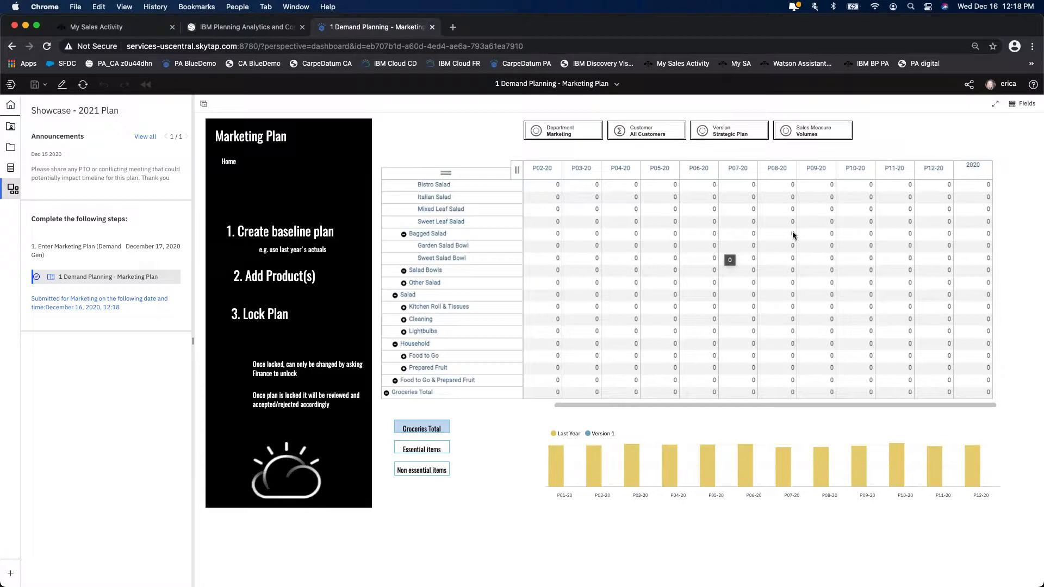
- Sign out of the marketing user's account
click(1003, 84)
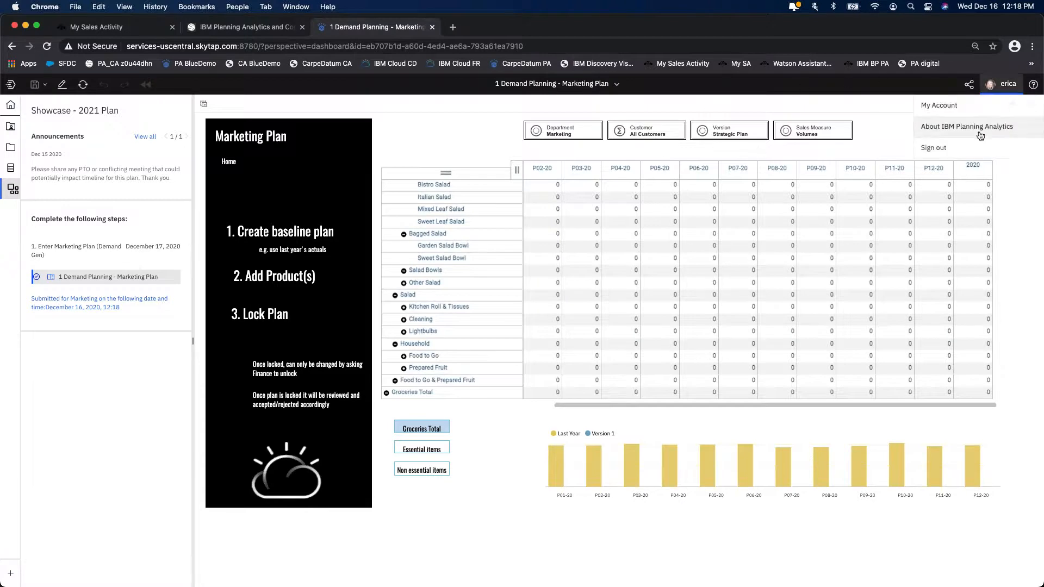
click(972, 147)
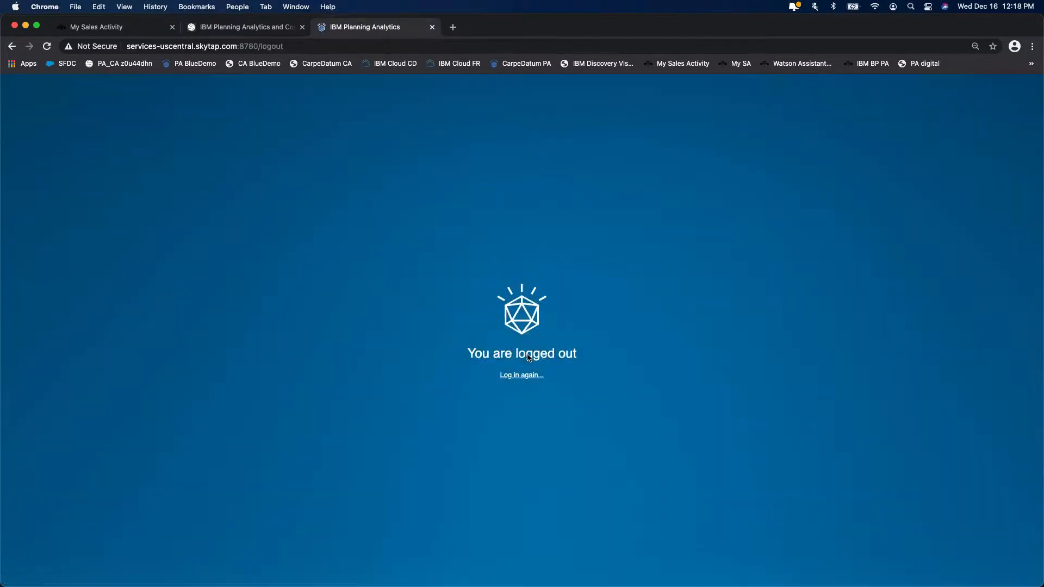
- Log back in with the sales contributor's saved username and password
click(521, 375)
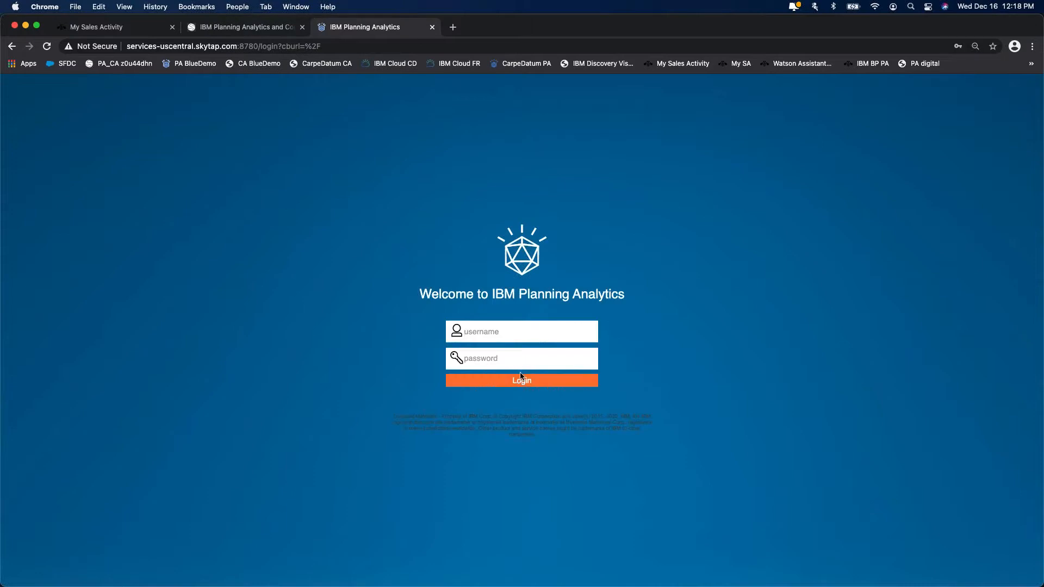
click(492, 332)
click(505, 446)
click(509, 382)
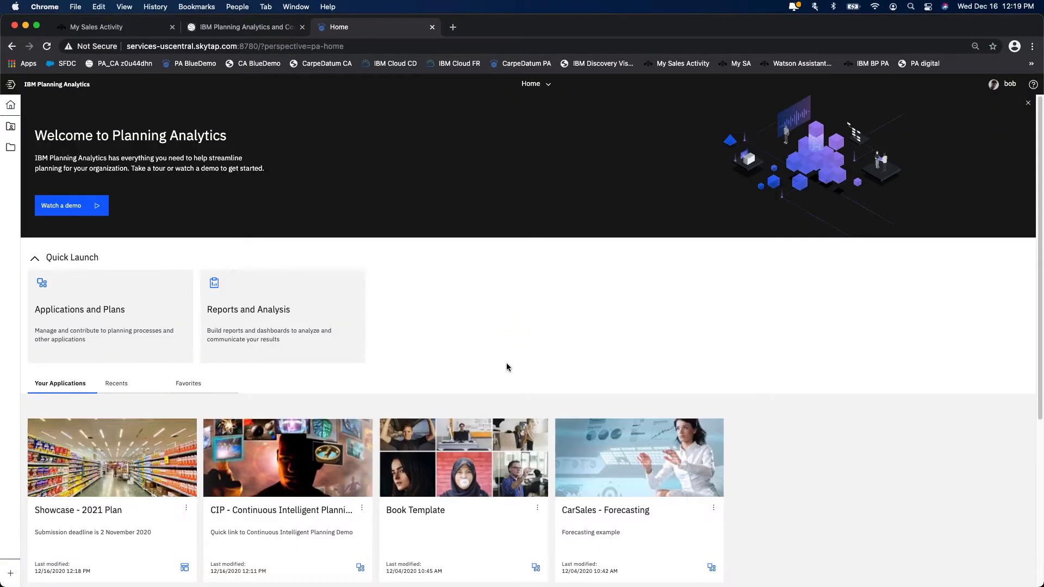
- Open the Sales Plan asset of the Showcase - 2021 Plan and submit the step for the Sales group with the message "Done"
click(106, 479)
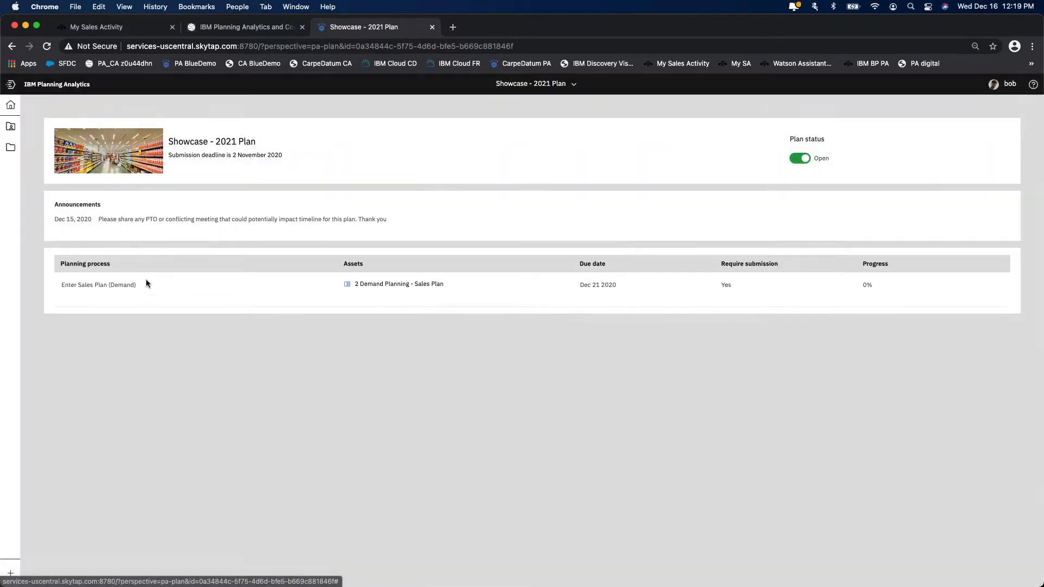
click(348, 285)
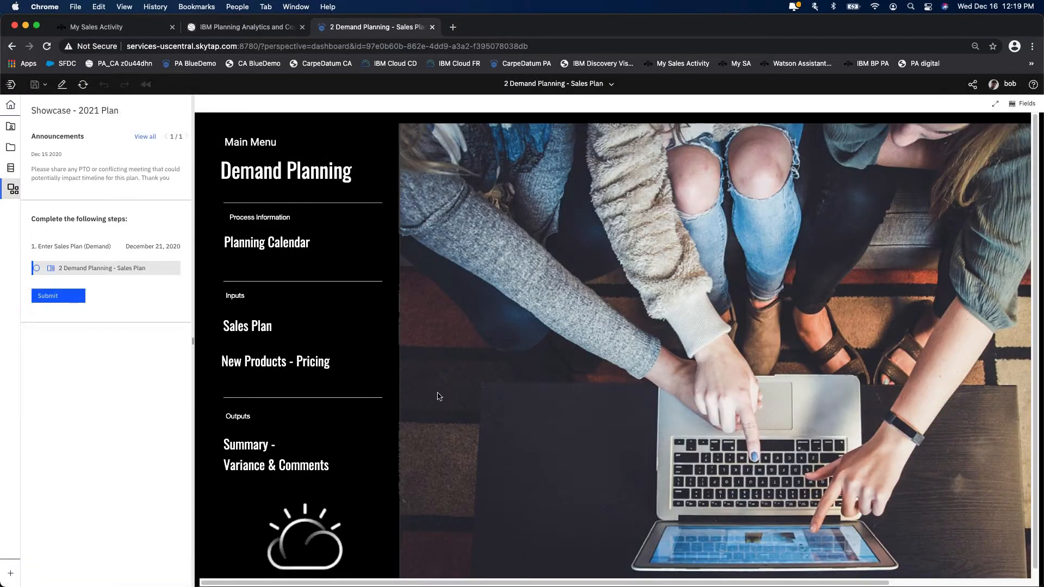
click(47, 295)
click(313, 323)
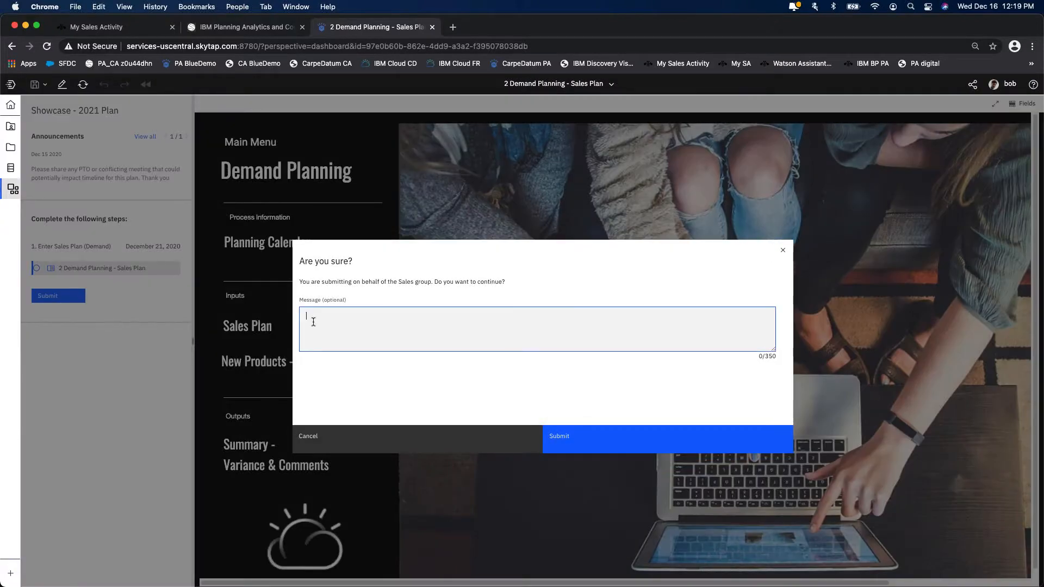
text(Done)
click(623, 444)
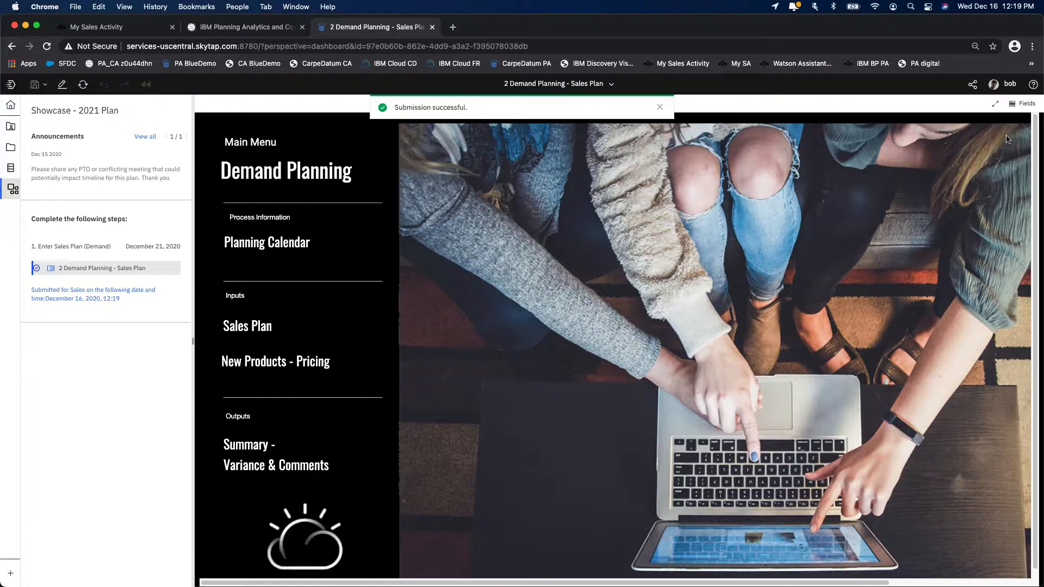
- Sign out of the sales user's account and log in as administrator with the saved username and password
click(1010, 87)
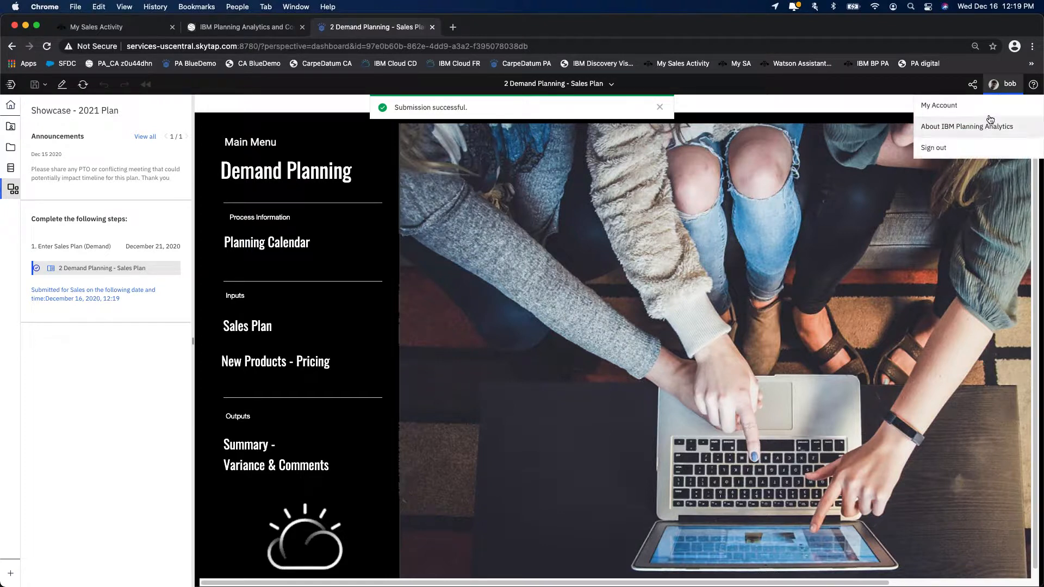
click(974, 142)
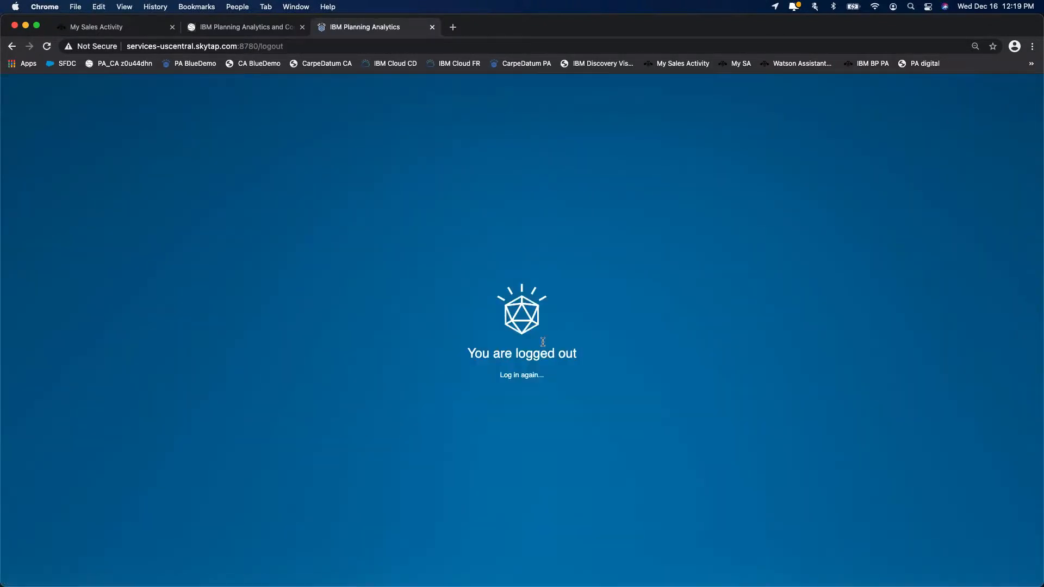
click(530, 376)
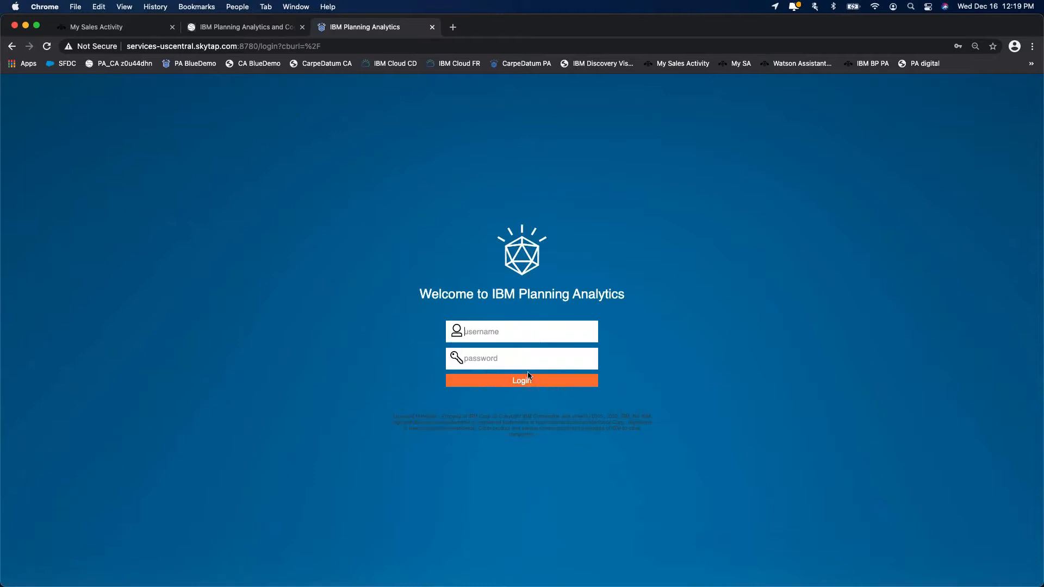
click(496, 333)
click(516, 414)
key(Return)
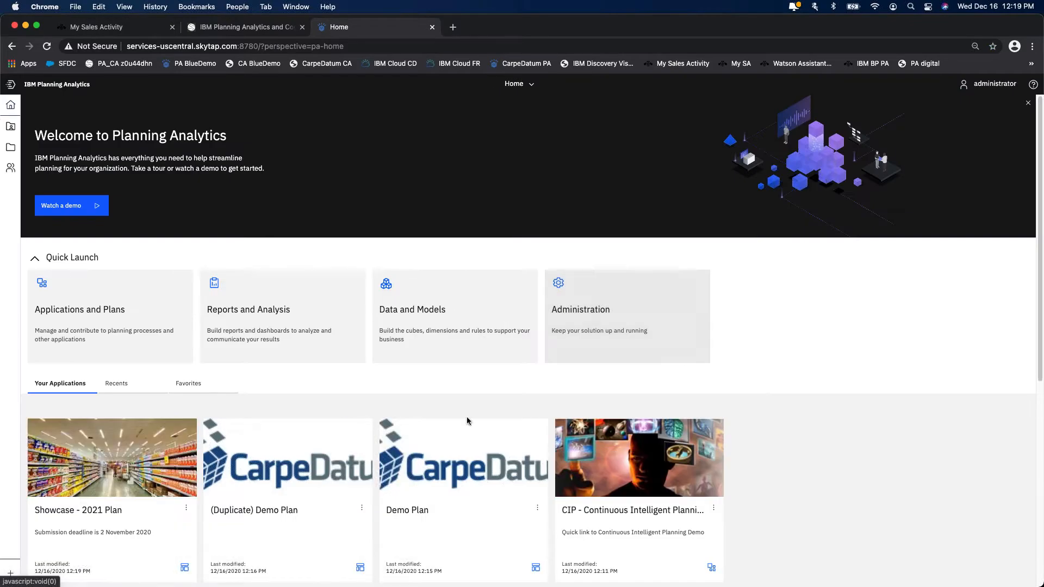
- Open the Showcase - 2021 Plan and review the step progress in its plan details and its announcements
click(120, 469)
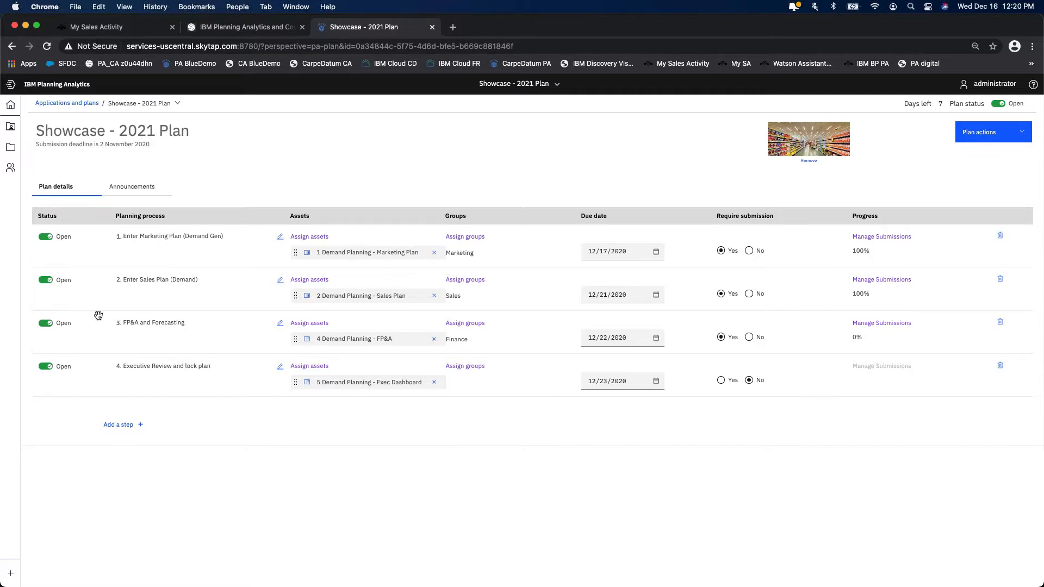
click(137, 195)
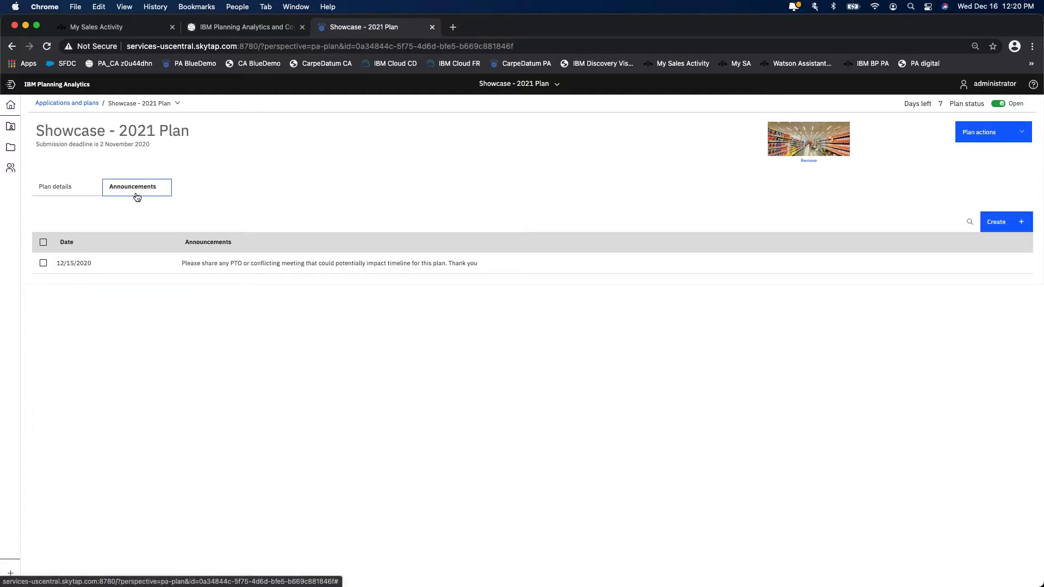
click(58, 190)
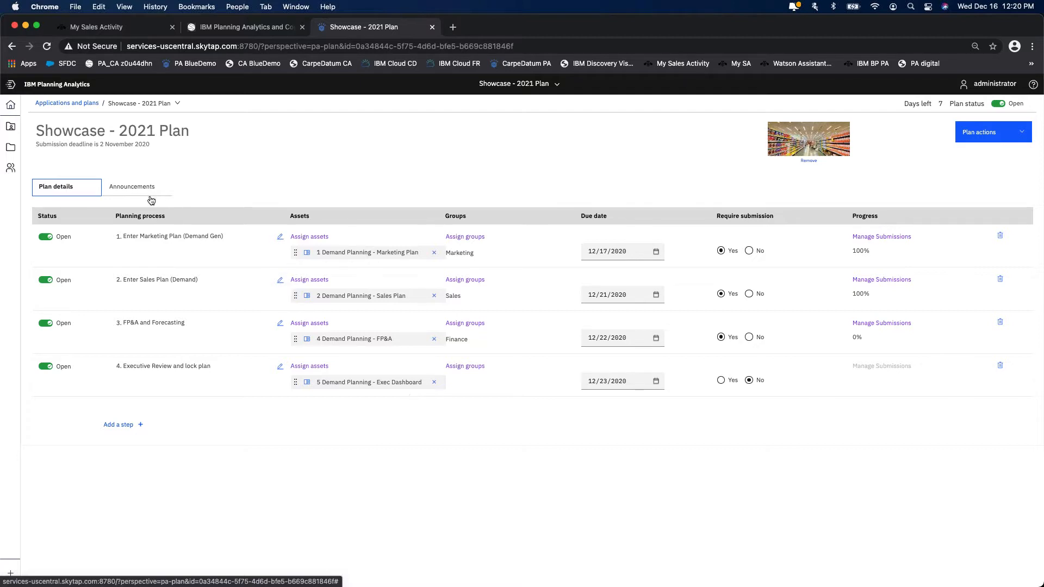
click(116, 188)
click(82, 195)
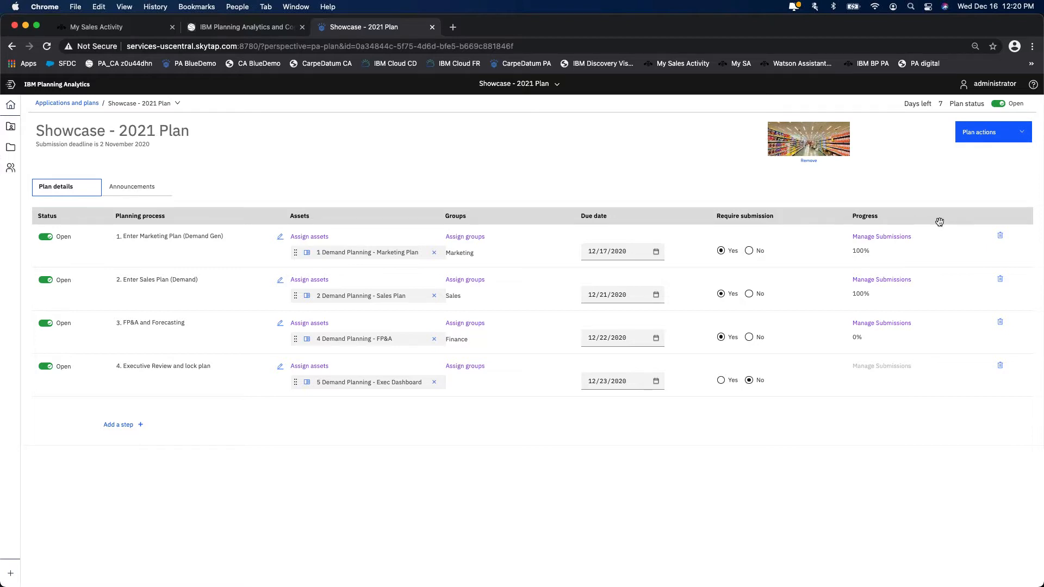
click(142, 191)
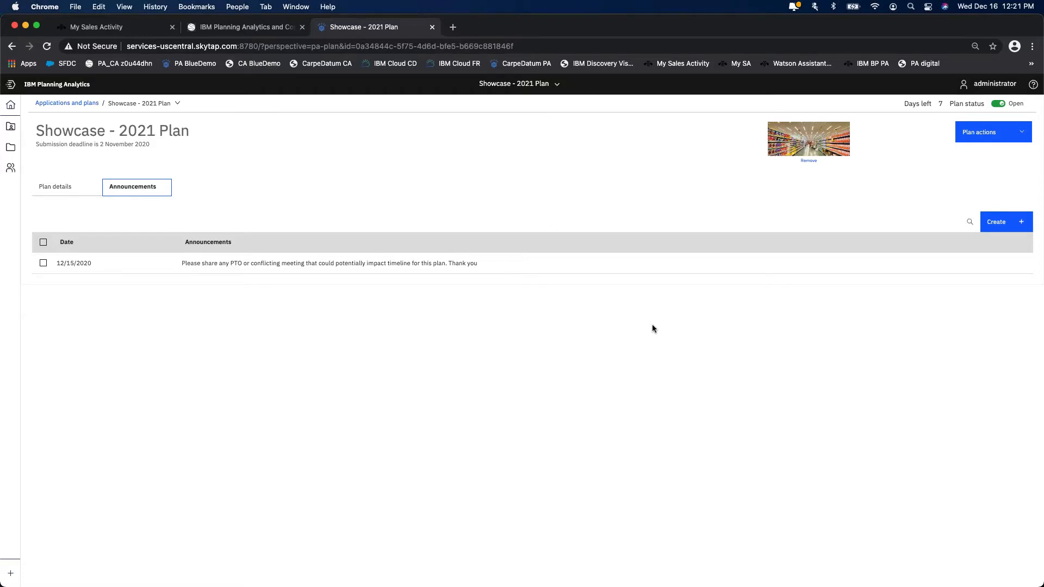
- Leave the Showcase - 2021 Plan and return to the Home page
click(514, 85)
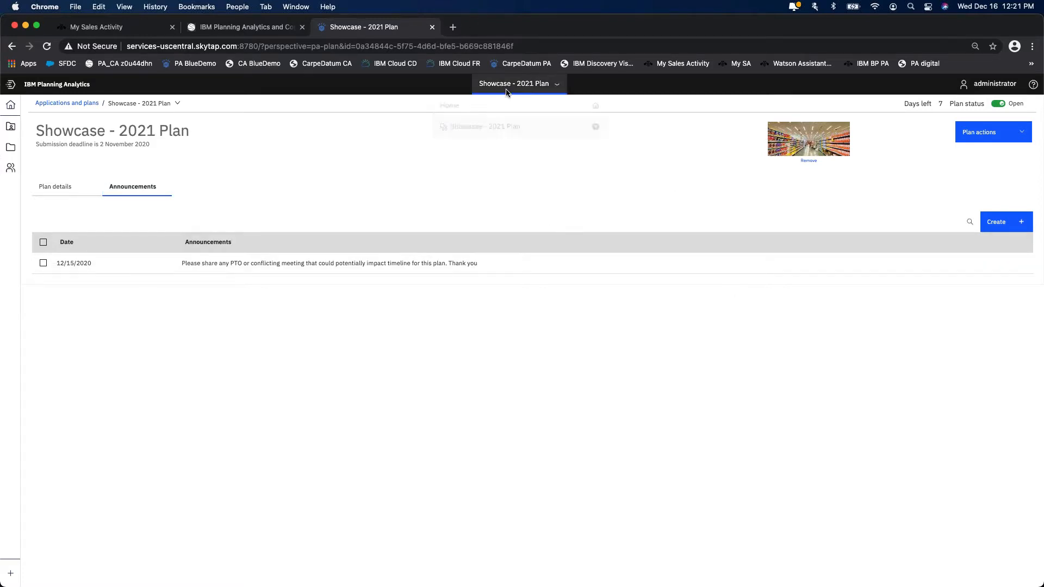
click(489, 108)
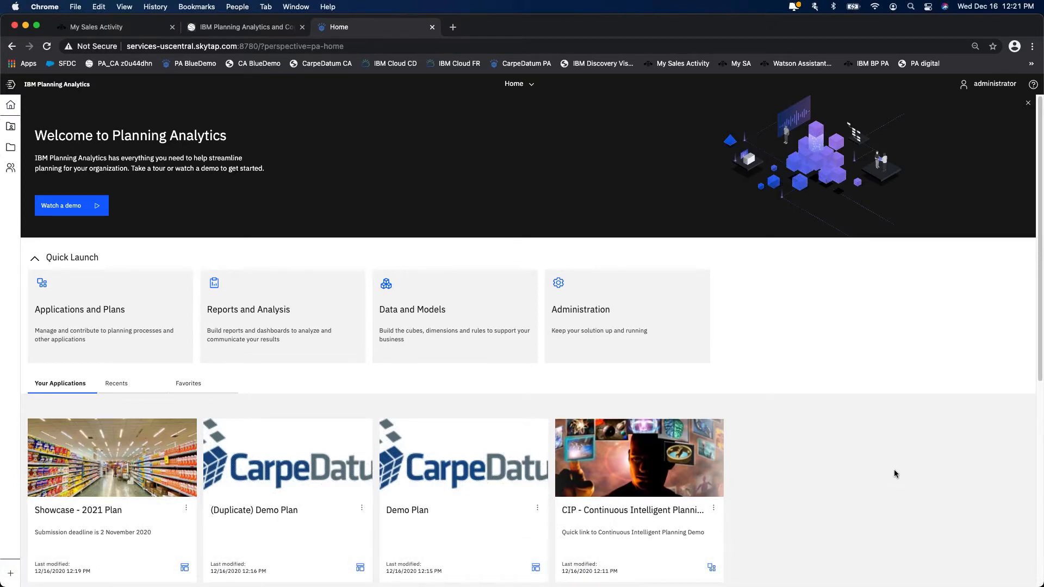
mouse_move(995, 586)
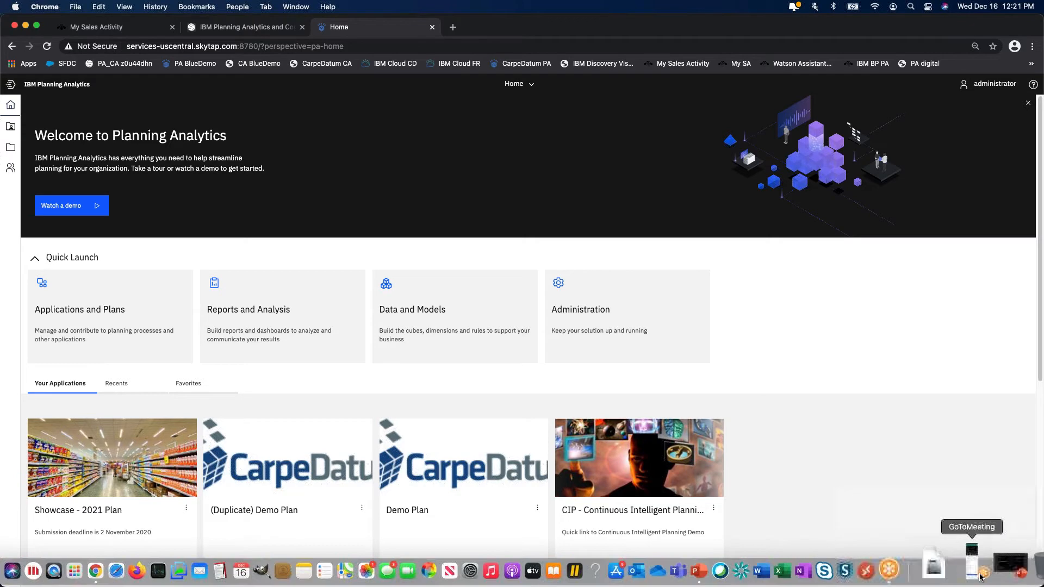